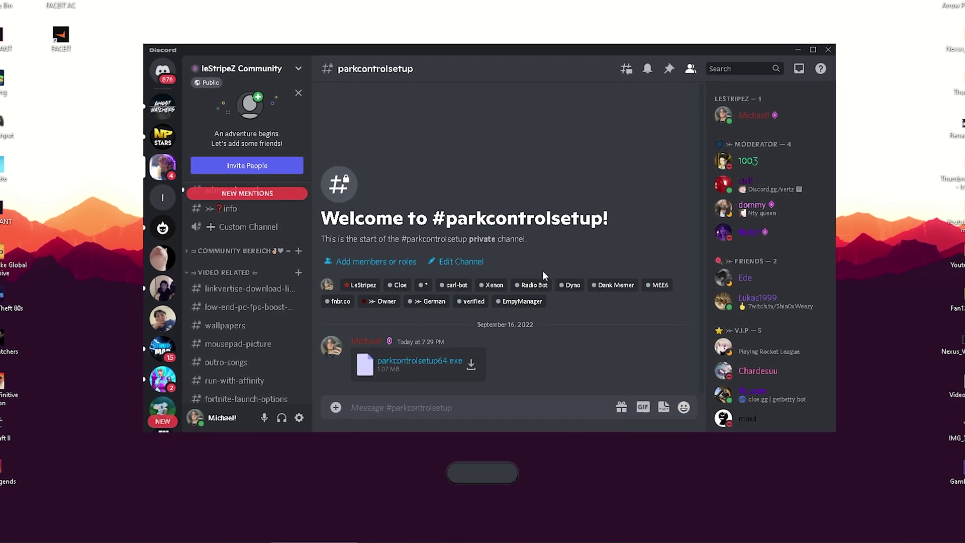
# Search 'parkco' in the parkcontrolsetup channel, download parkcontrolsetup64.exe and dismiss the dangerous-download warning.
pyautogui.scroll(-5, 243, 282)
pyautogui.scroll(10, 238, 281)
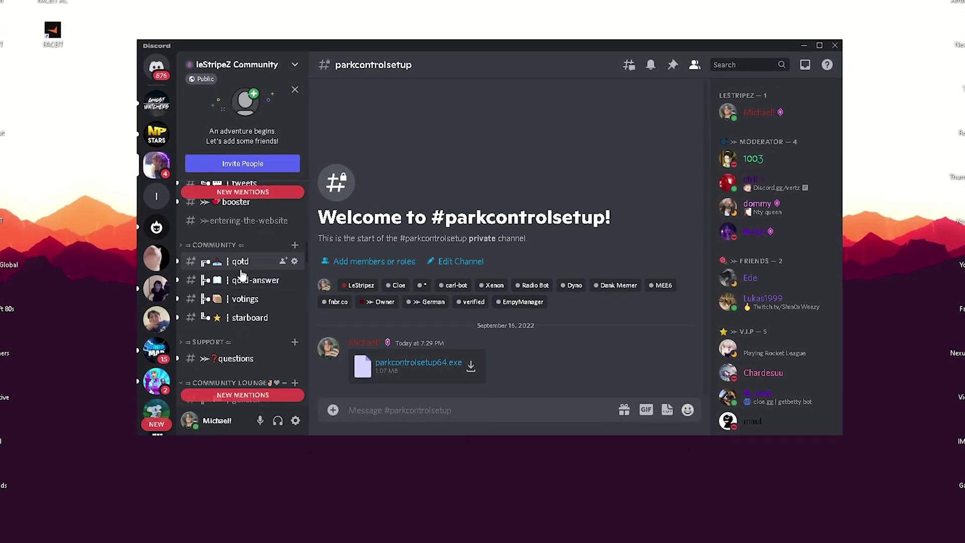
pyautogui.scroll(-8, 258, 274)
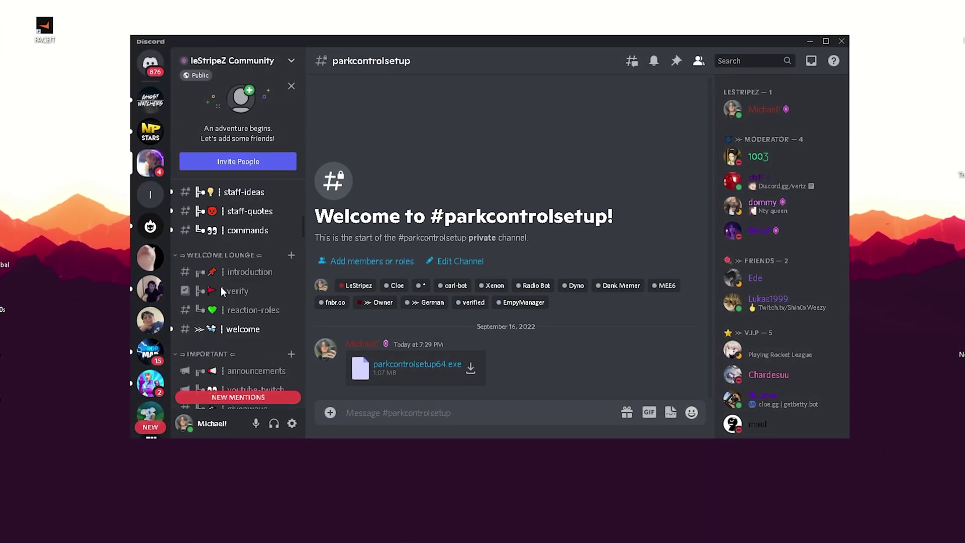
pyautogui.scroll(-4, 224, 293)
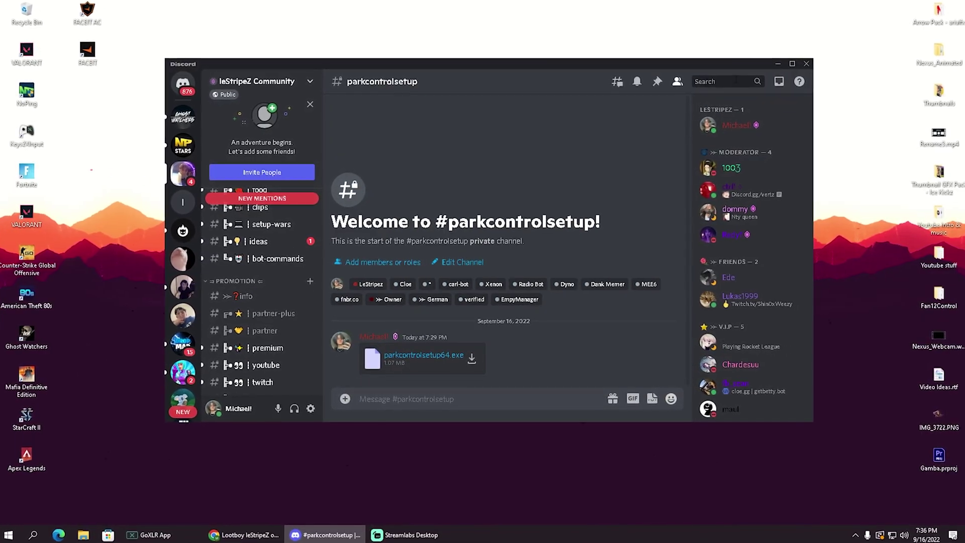
pyautogui.hotkey('ctrl', 'f')
pyautogui.write('parkco')
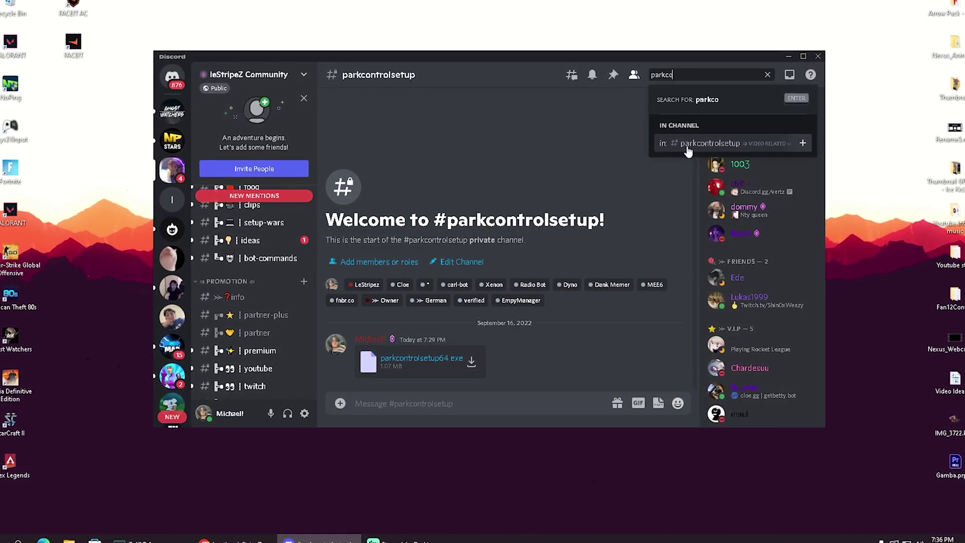
pyautogui.click(714, 142)
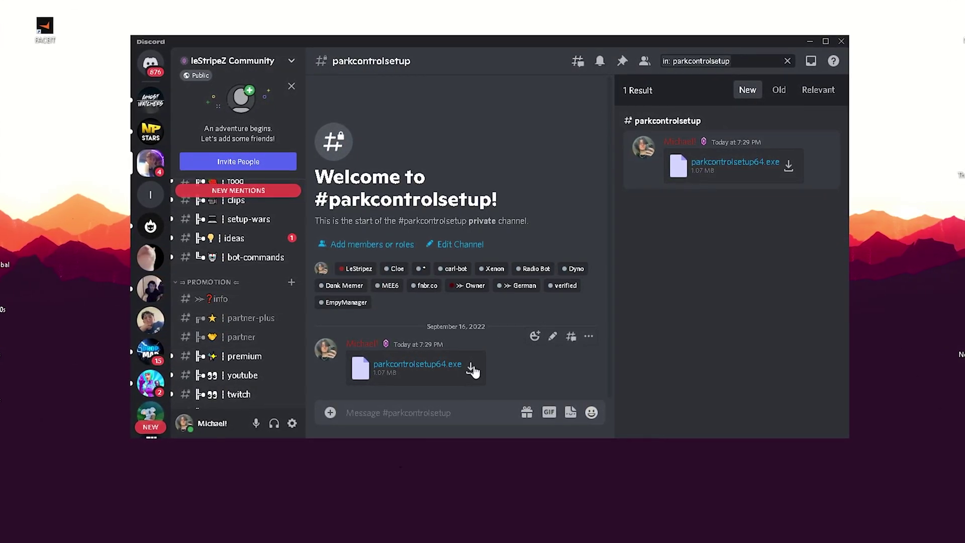
pyautogui.click(472, 369)
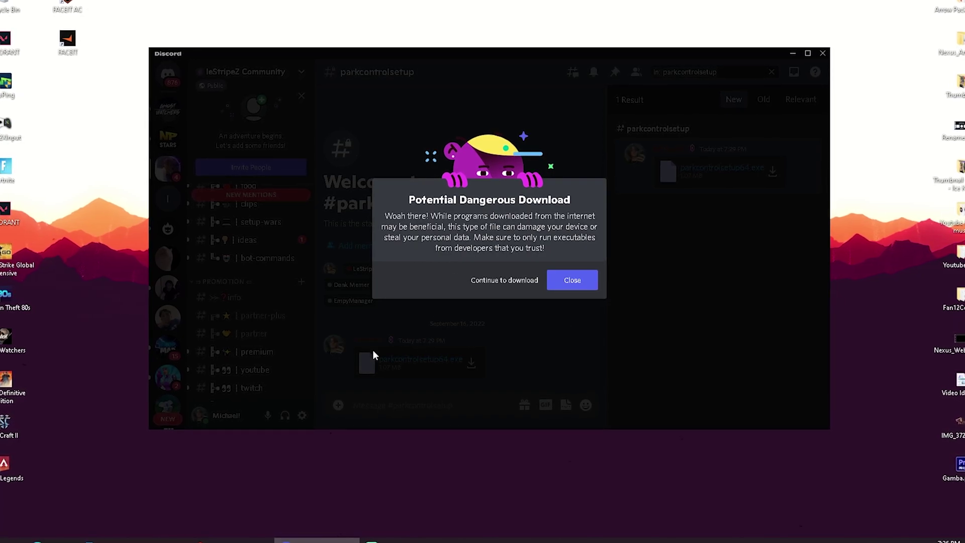
pyautogui.click(571, 280)
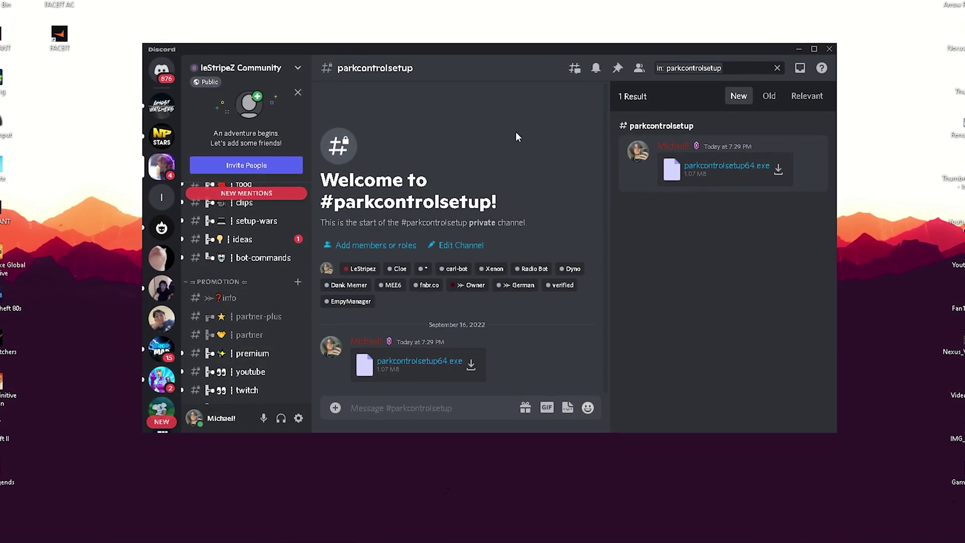
# Advance ParkControl Setup past Choose Components, then cancel and quit at the install location step.
pyautogui.click(802, 46)
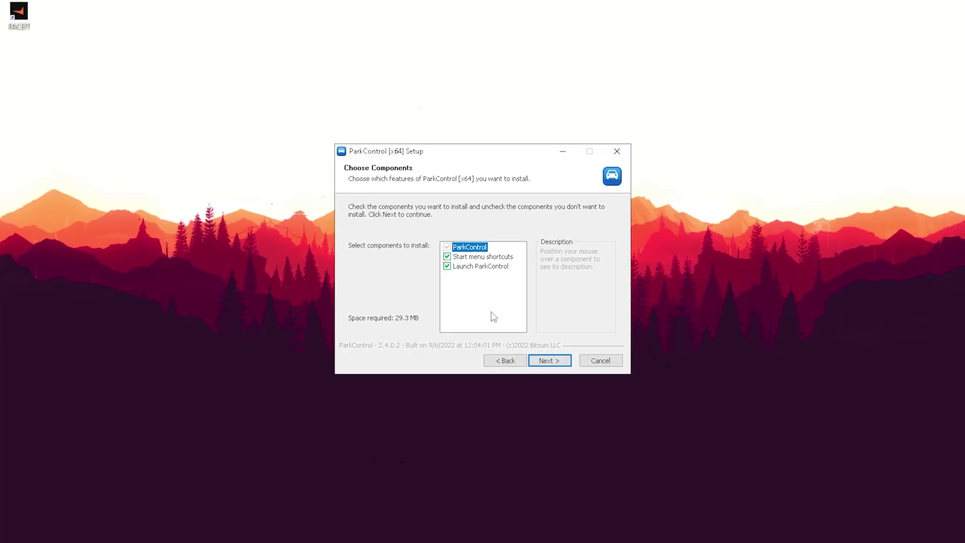
pyautogui.click(552, 362)
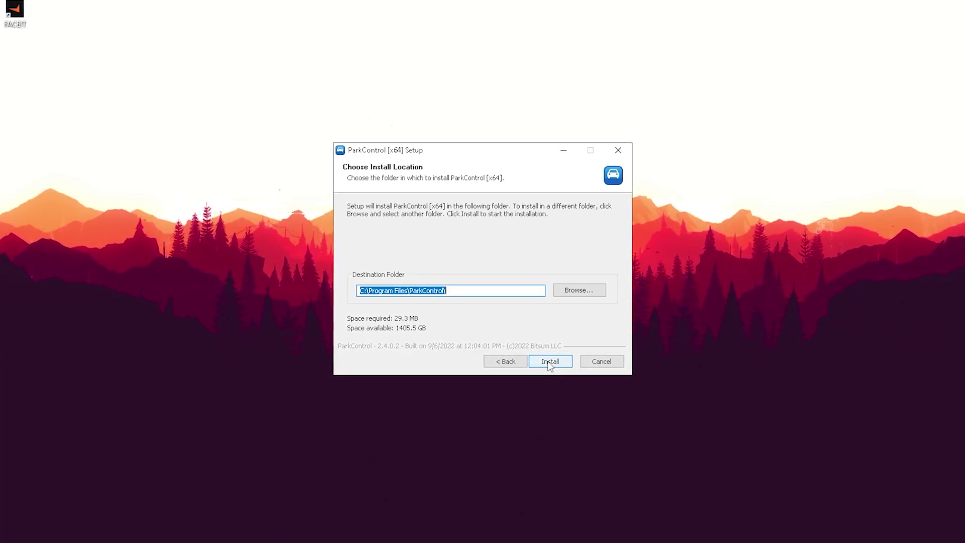
pyautogui.click(600, 362)
pyautogui.click(513, 306)
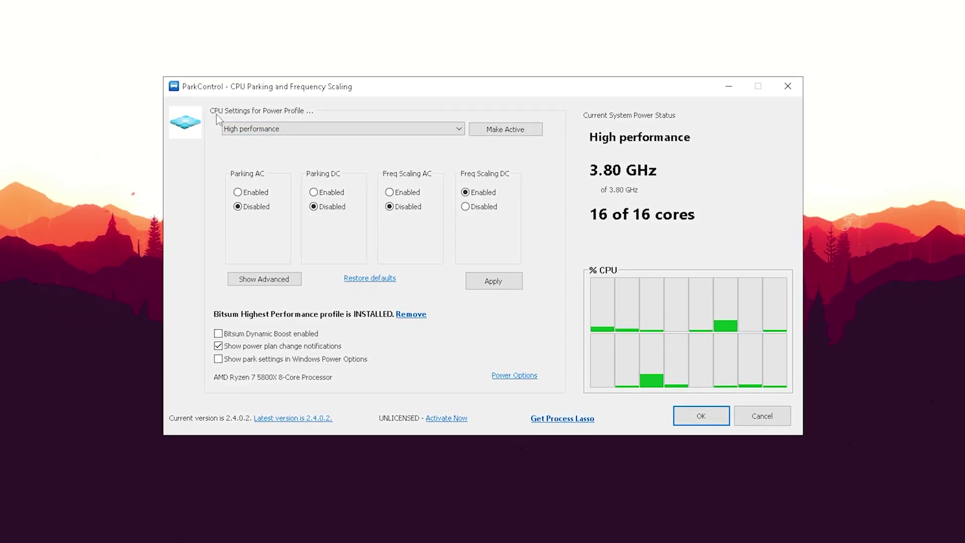
# Choose the Bitsum Highest Performance profile, turn off plan change notifications, and apply the settings.
pyautogui.click(297, 127)
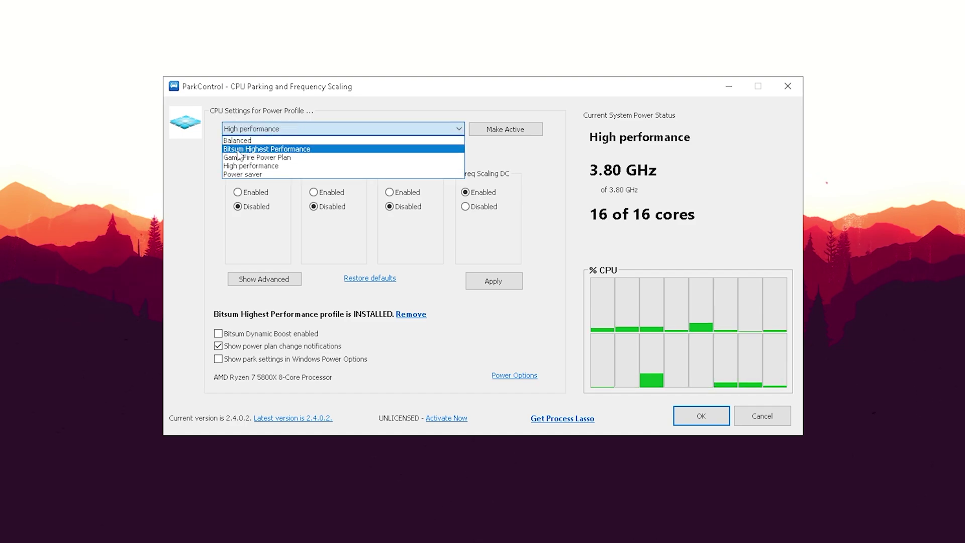
pyautogui.click(266, 149)
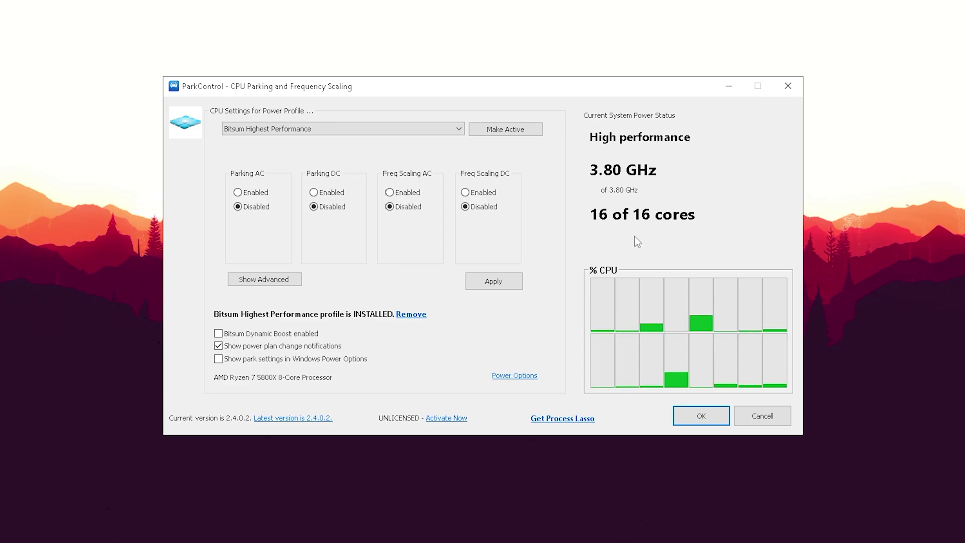
pyautogui.click(297, 129)
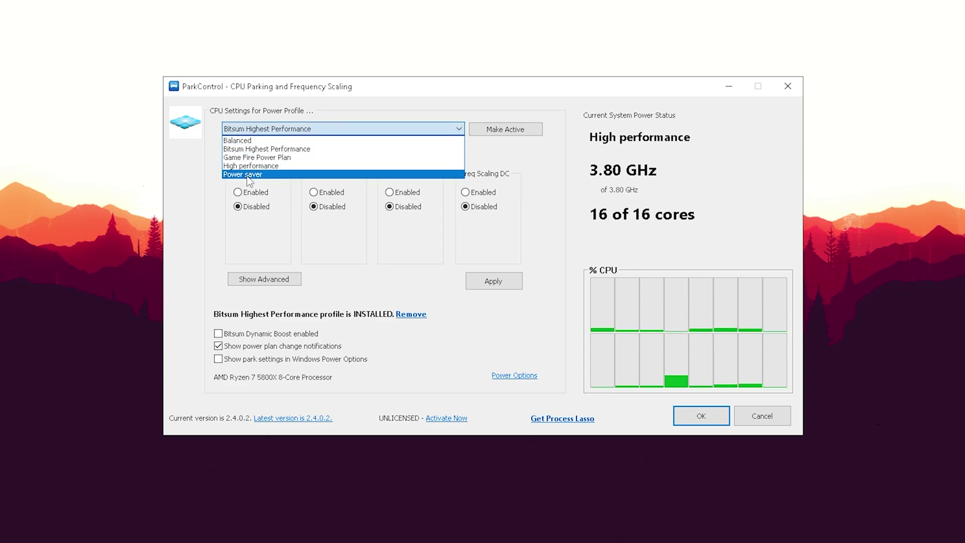
pyautogui.click(655, 217)
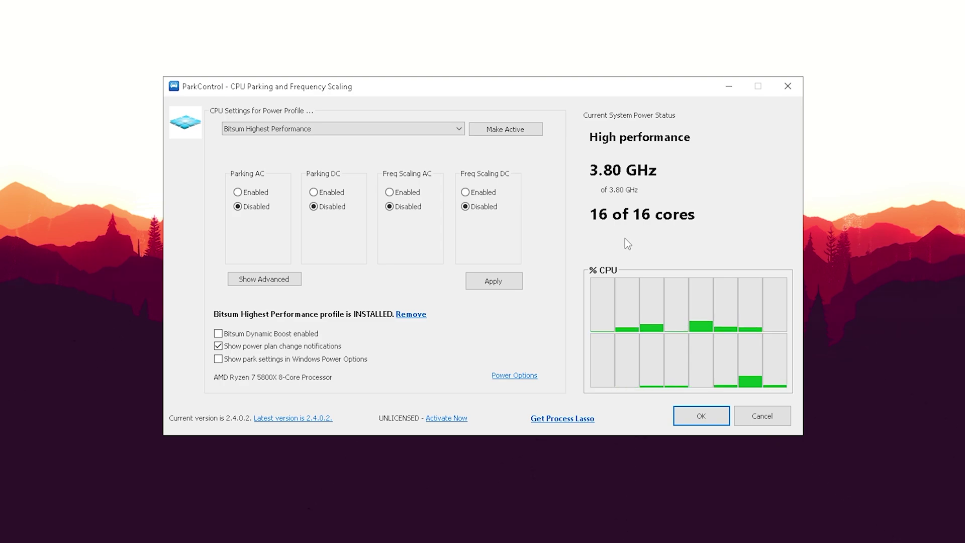
pyautogui.click(218, 346)
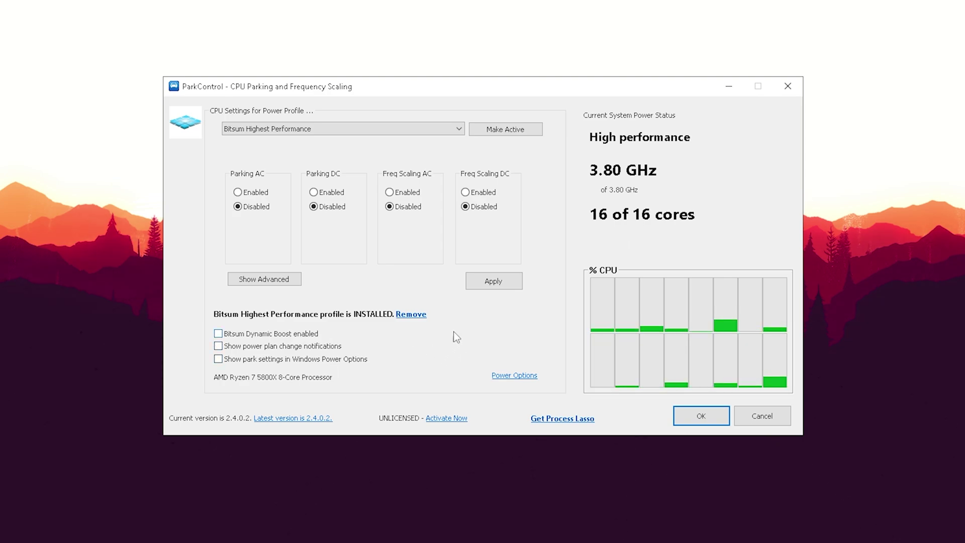
pyautogui.click(487, 284)
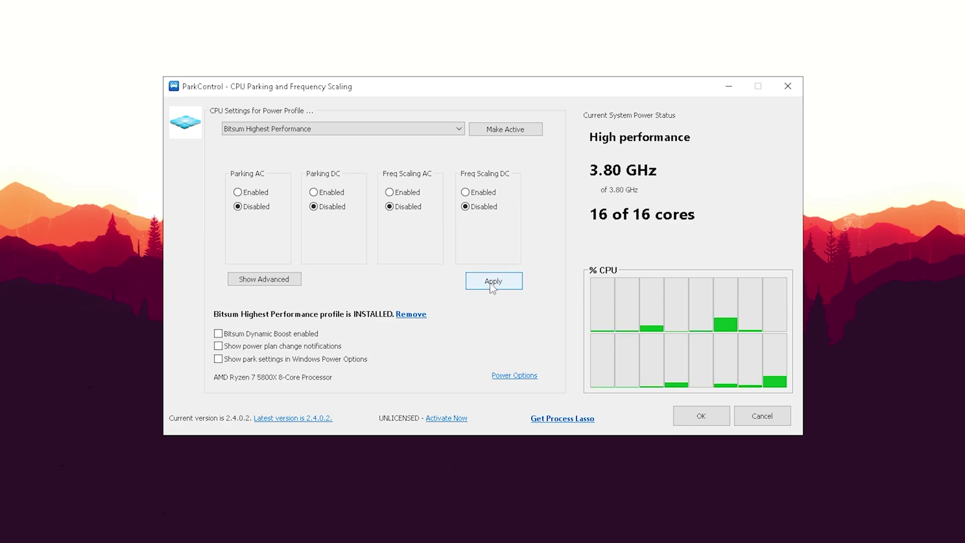
# Select Bitsum Highest Performance in Power Options, then close Control Panel and confirm ParkControl with OK.
pyautogui.click(504, 380)
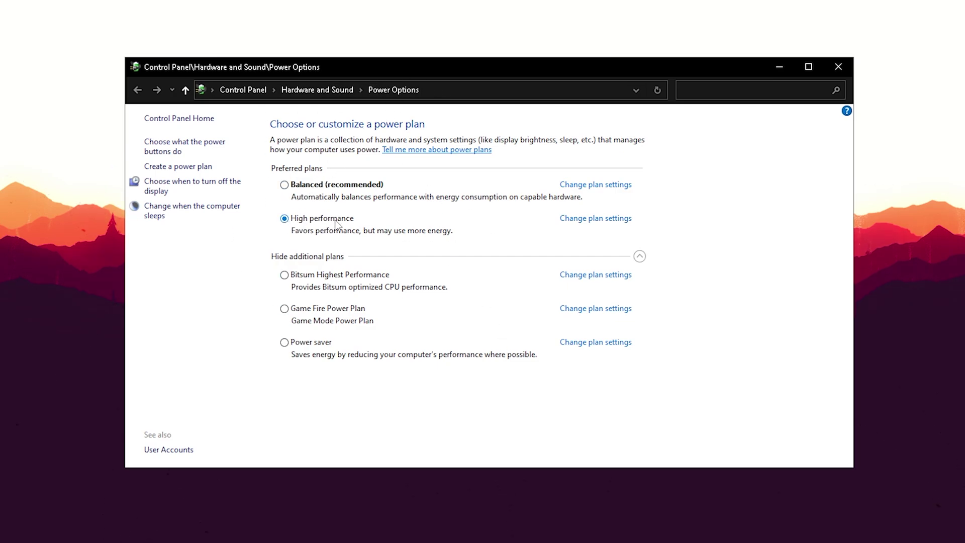
pyautogui.click(289, 281)
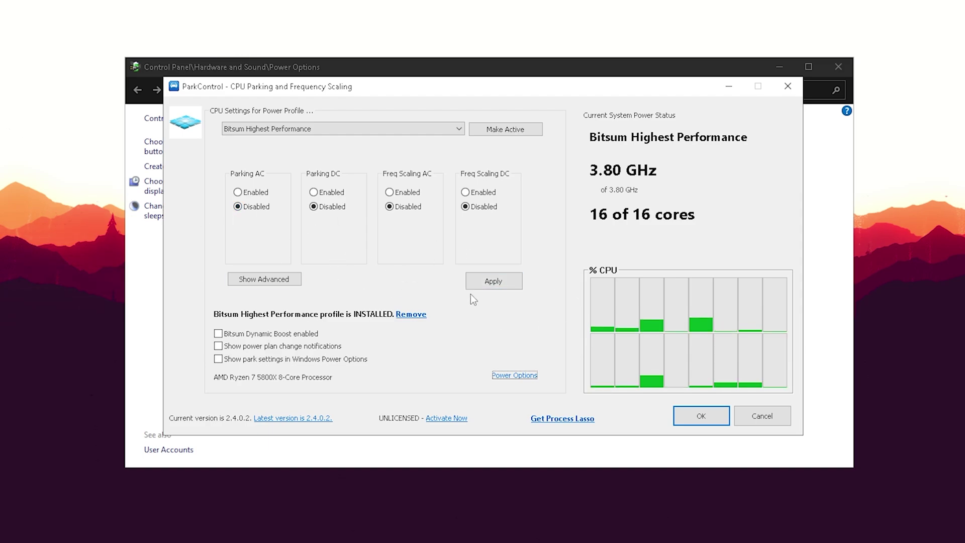
pyautogui.click(728, 91)
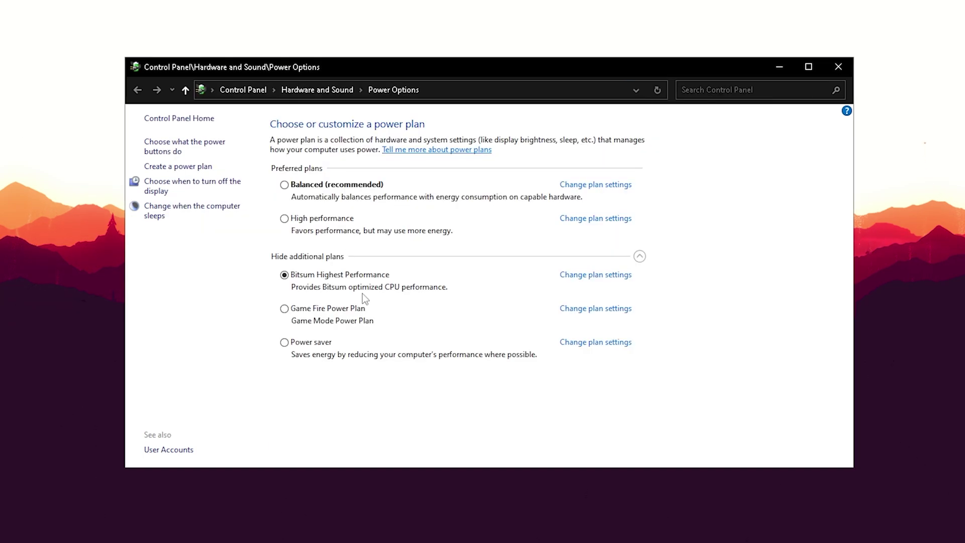
pyautogui.click(836, 66)
pyautogui.click(490, 528)
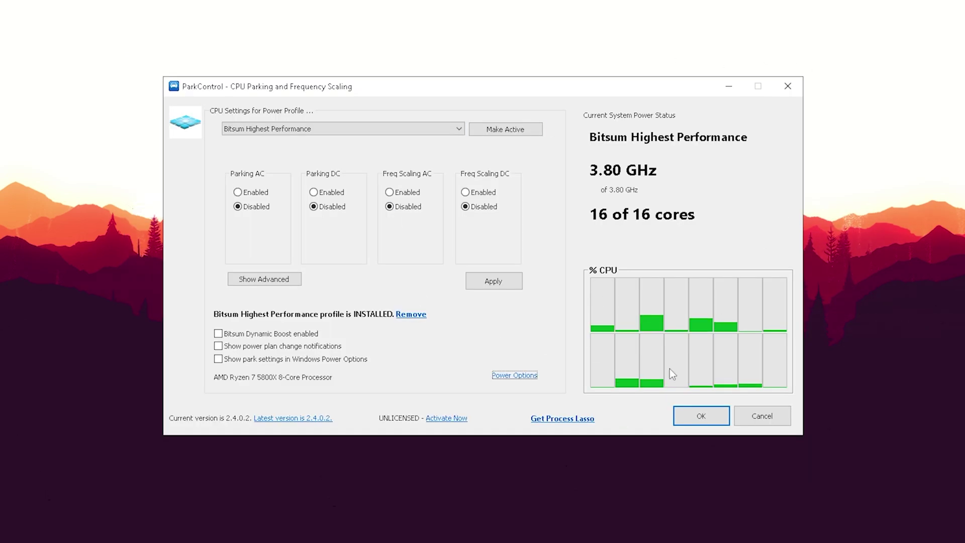
pyautogui.click(704, 415)
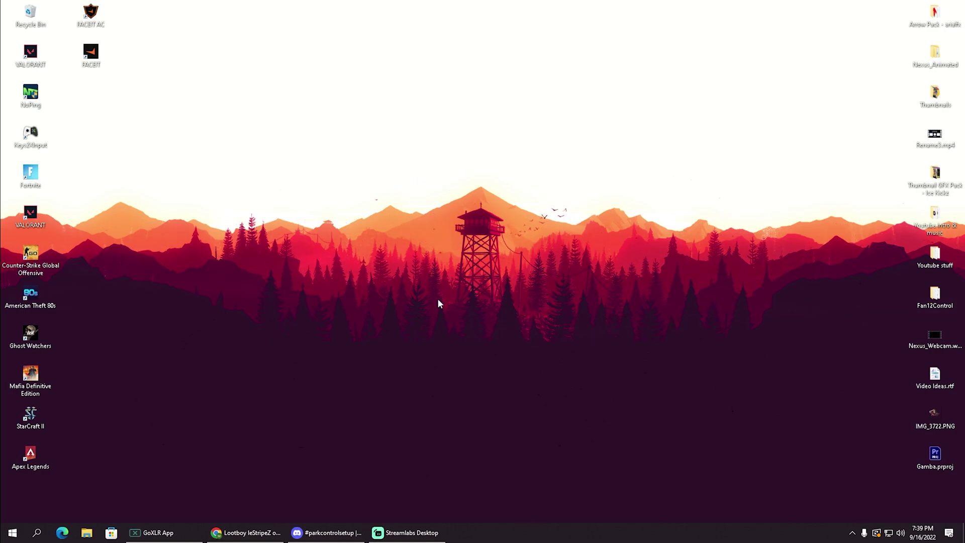
# Launch msconfig from the Run dialog.
pyautogui.press('super+r')
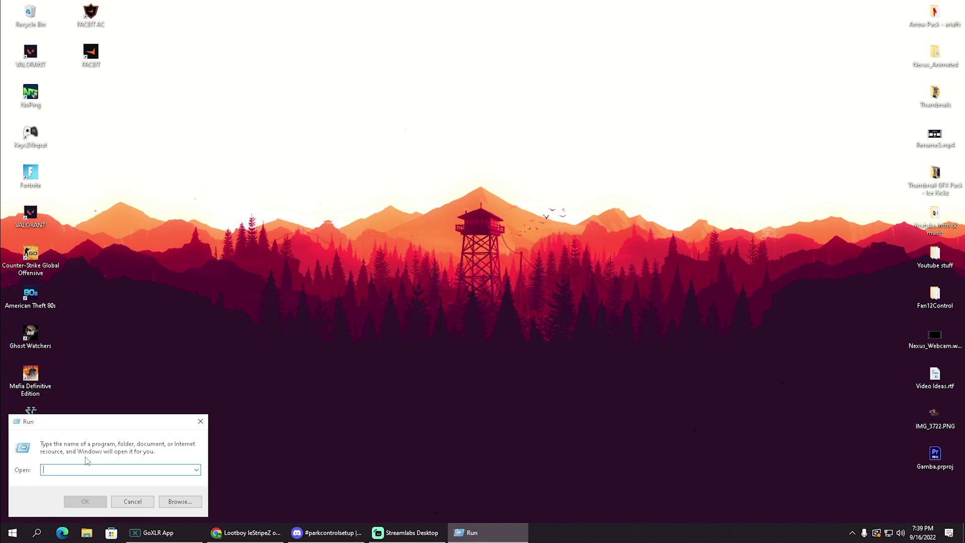
pyautogui.write('msconfig')
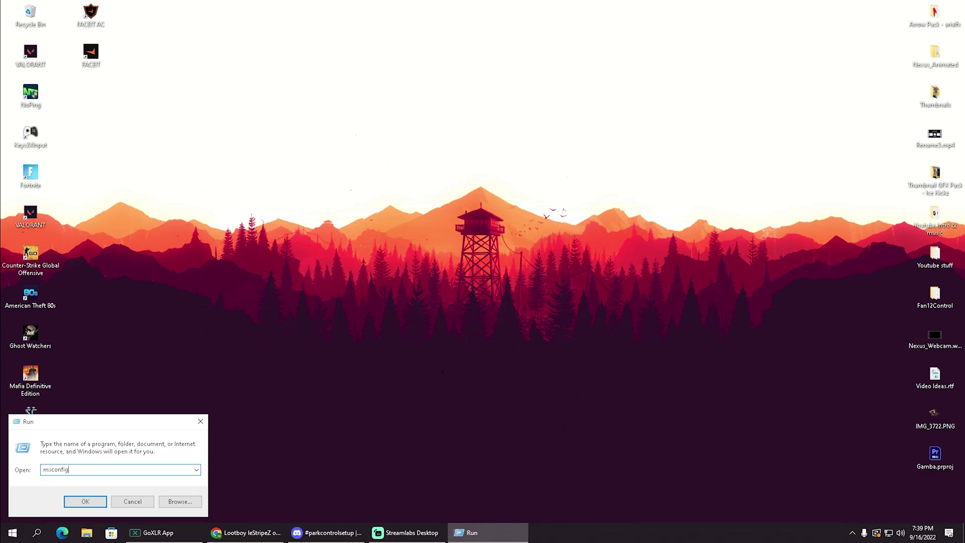
pyautogui.moveTo(82, 423); pyautogui.dragTo(437, 201)
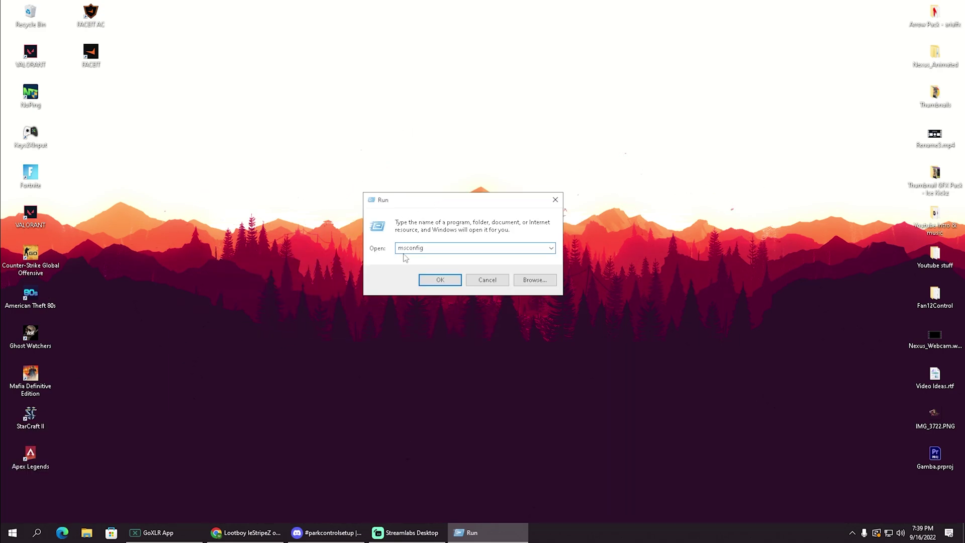
pyautogui.click(437, 278)
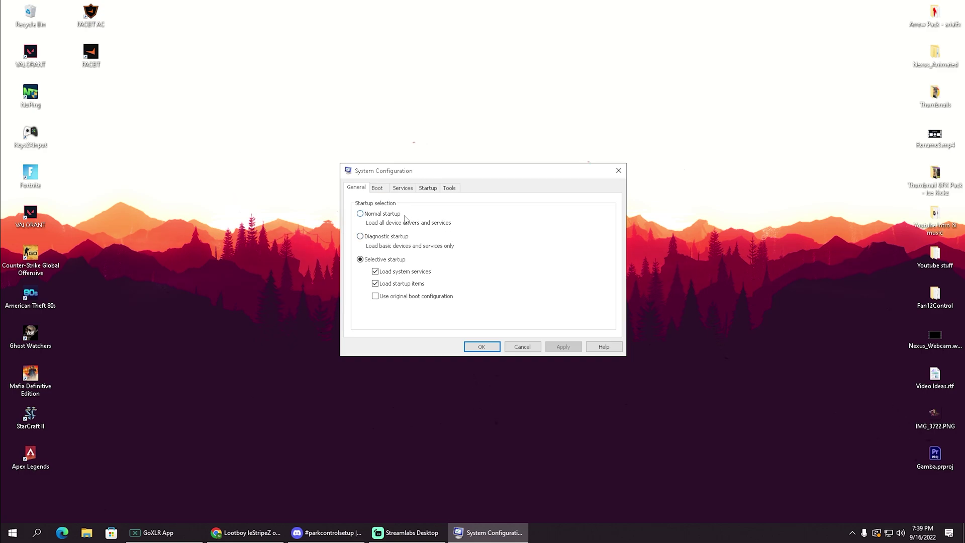
# Enable Number of processors at 16 in the Boot tab's Advanced options and confirm.
pyautogui.click(378, 189)
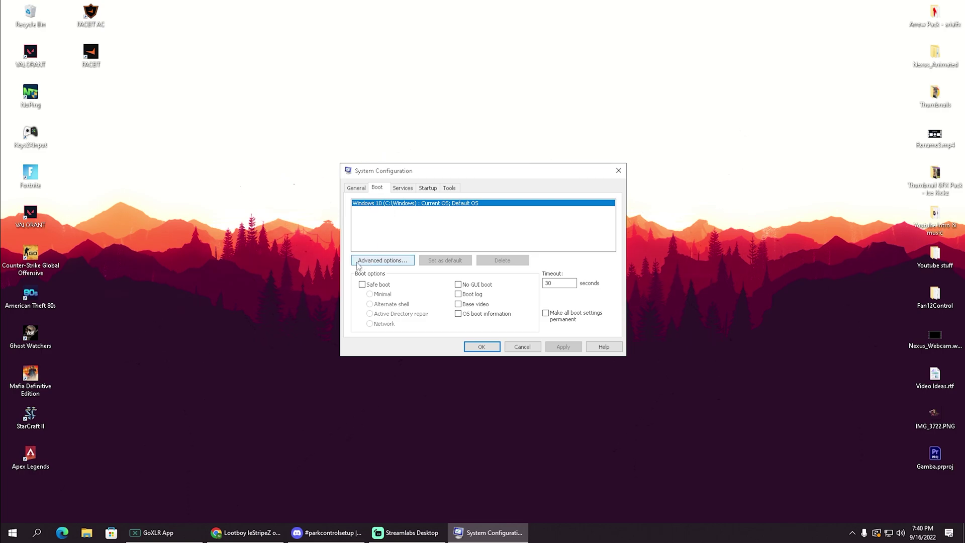
pyautogui.click(381, 266)
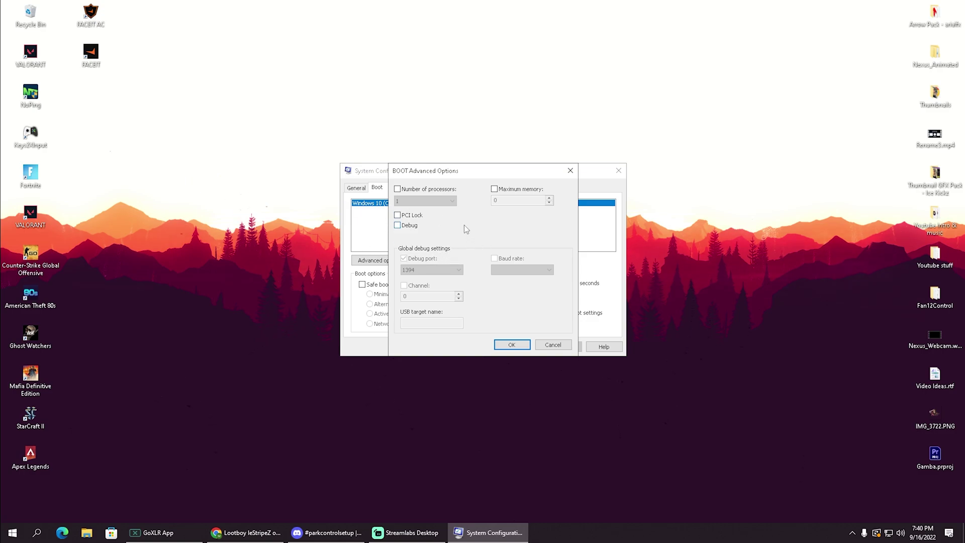
pyautogui.click(397, 189)
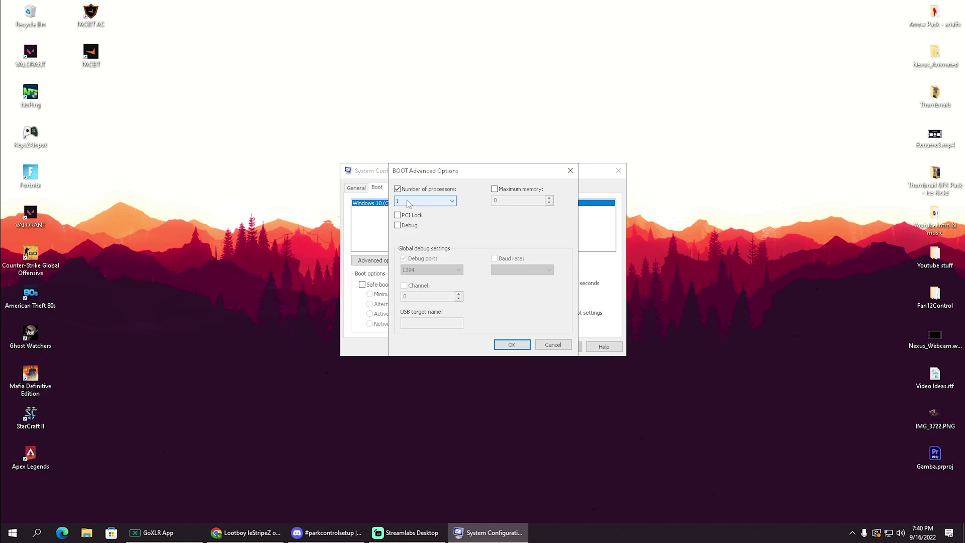
pyautogui.click(449, 203)
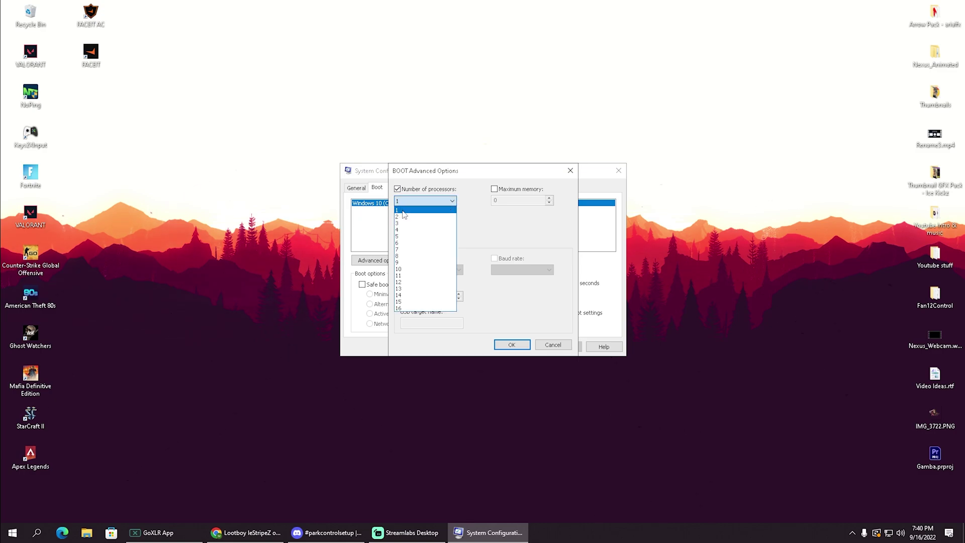
pyautogui.click(400, 308)
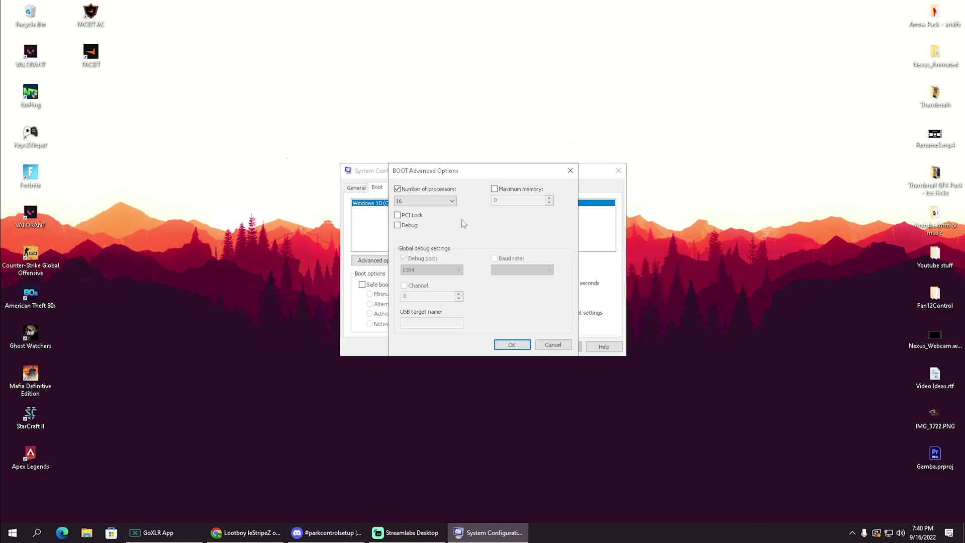
pyautogui.click(417, 203)
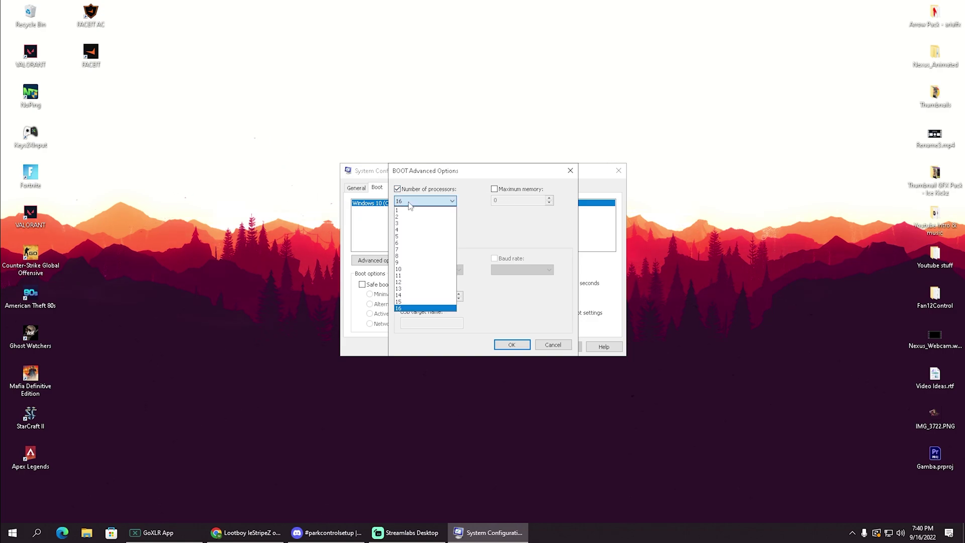
pyautogui.click(402, 308)
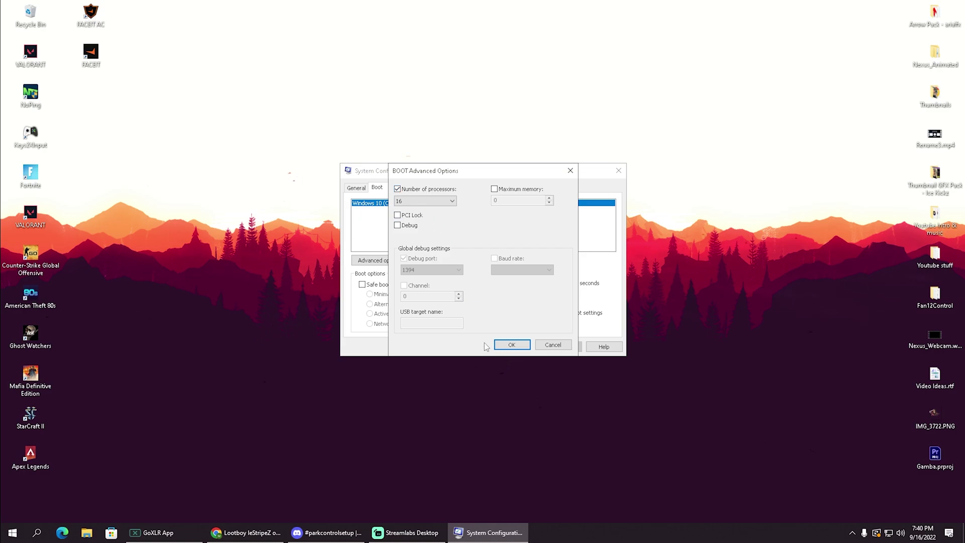
pyautogui.click(508, 345)
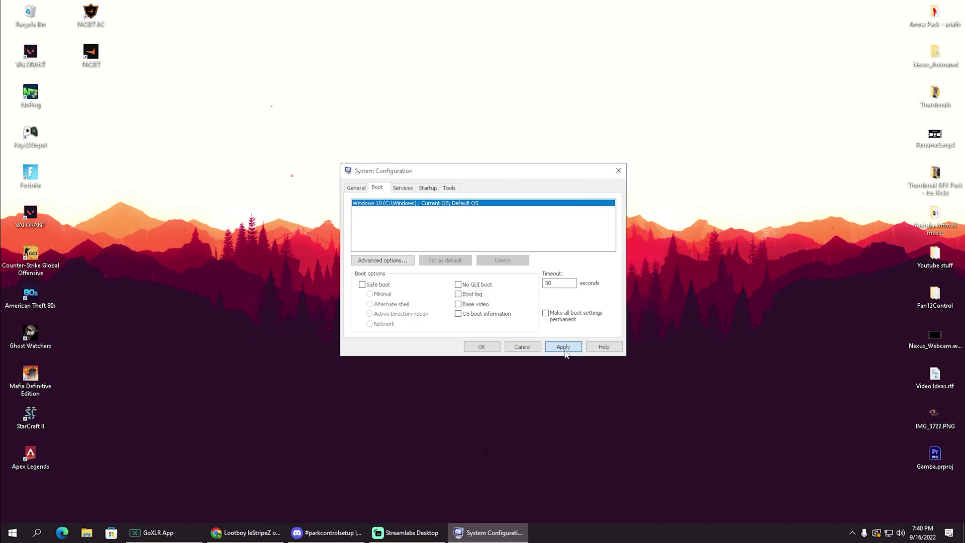
# Apply the 16-processor boot setting and exit System Configuration without restarting.
pyautogui.click(482, 347)
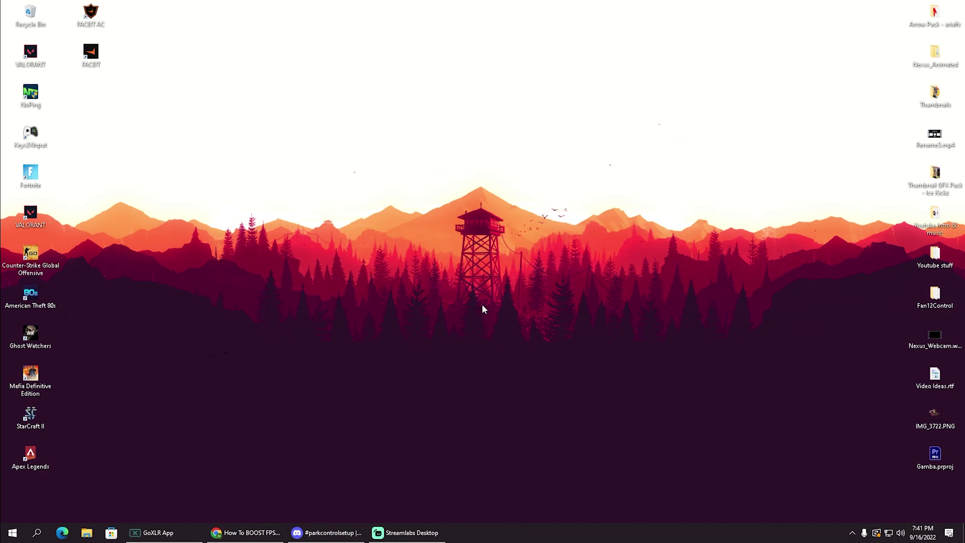
# Open the %temp% folder in File Explorer and select its 419 files and folders.
pyautogui.press('super')
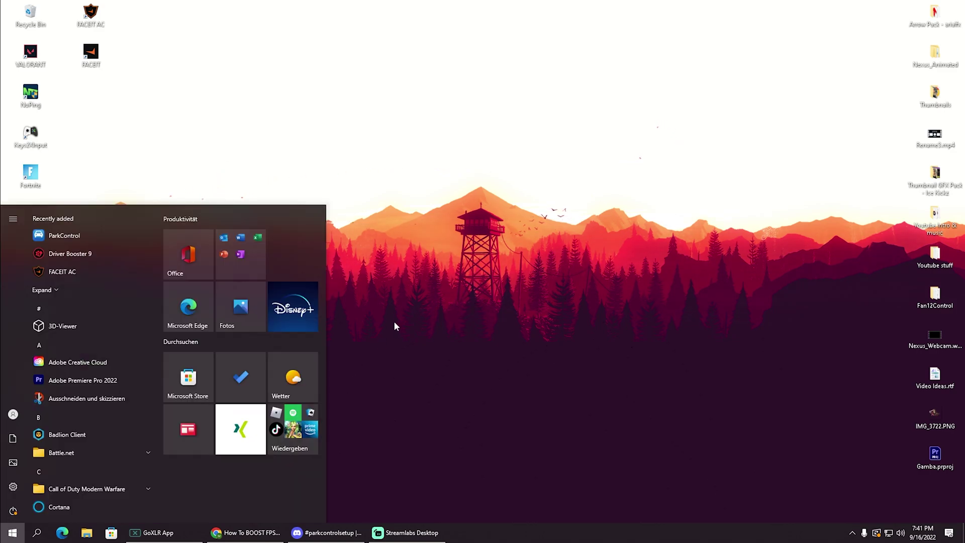
pyautogui.write('%temp%')
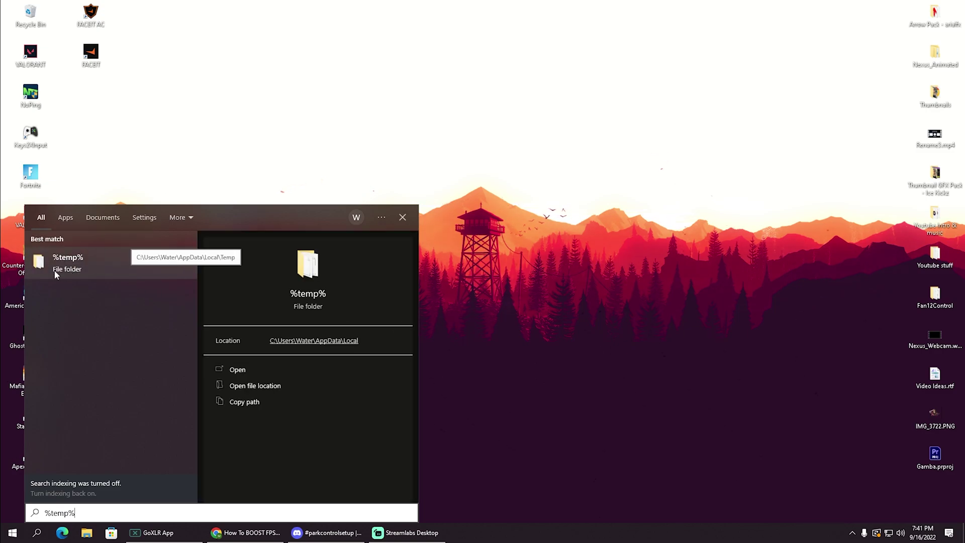
pyautogui.click(55, 274)
pyautogui.moveTo(380, 80); pyautogui.dragTo(523, 41)
pyautogui.moveTo(730, 144); pyautogui.dragTo(408, 73)
pyautogui.scroll(-3, 619, 320)
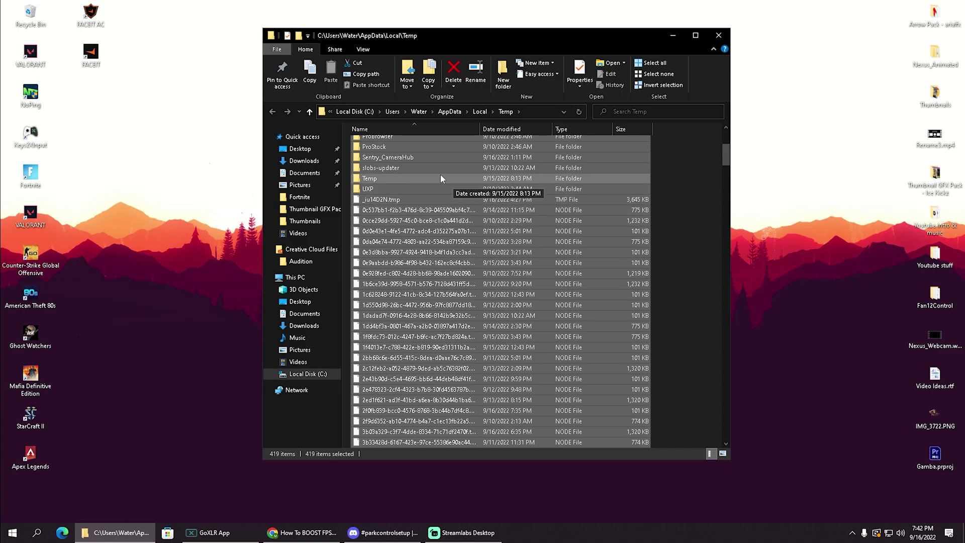
pyautogui.scroll(6, 442, 180)
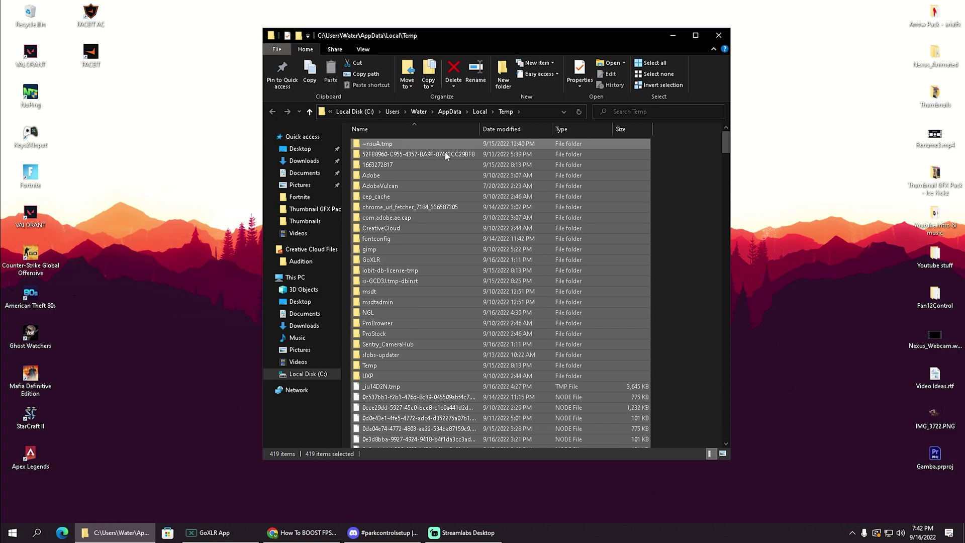
pyautogui.scroll(-3, 486, 245)
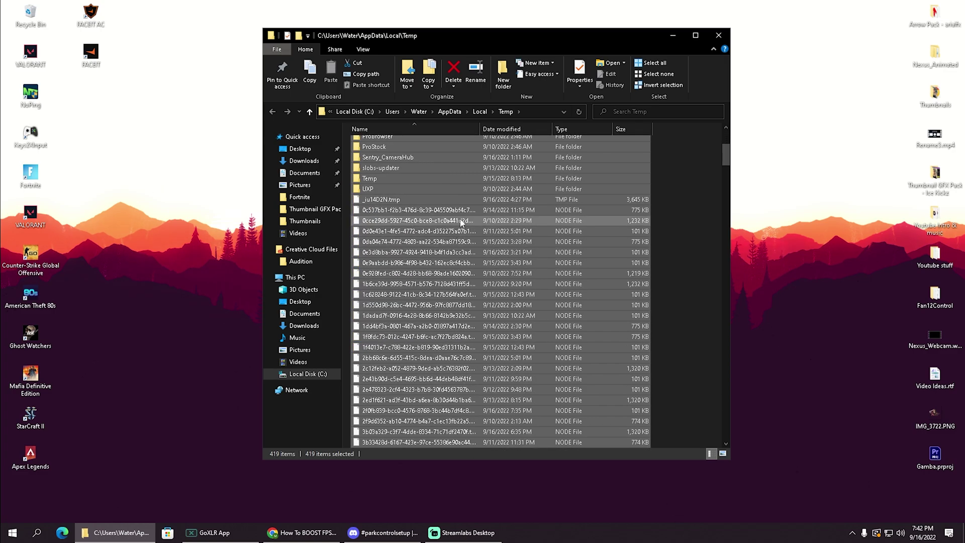
pyautogui.scroll(3, 461, 224)
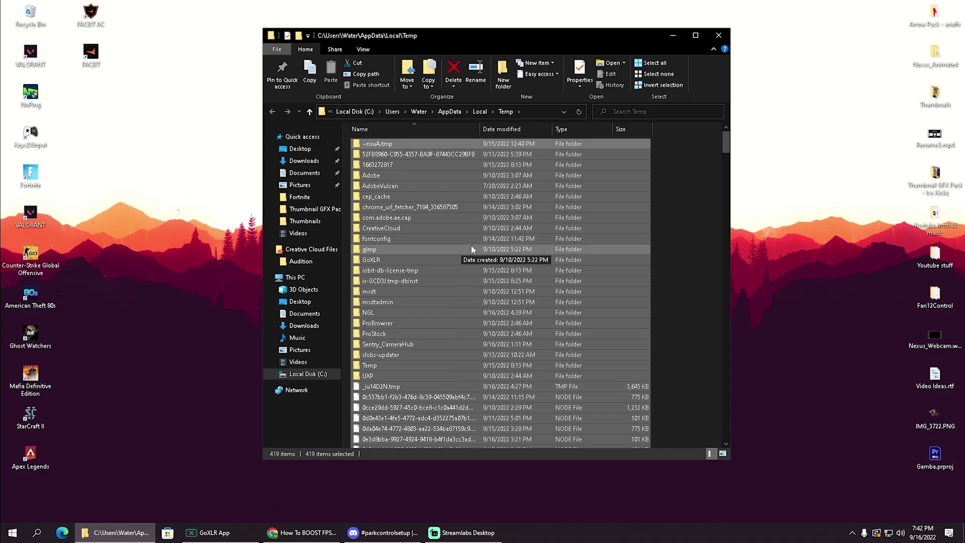
# Delete the selected Temp files, skipping in-use and missing items, then close the folder.
pyautogui.press('Delete')
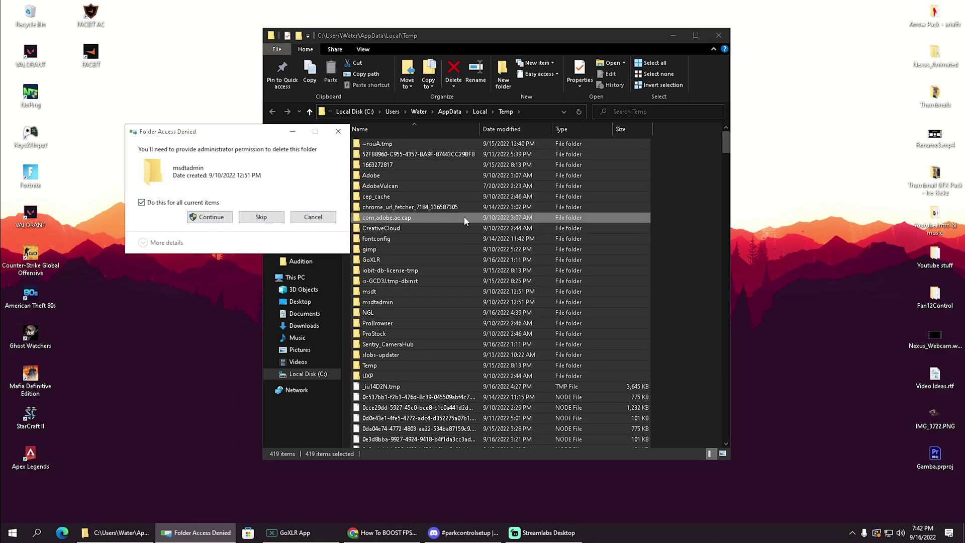
pyautogui.click(212, 218)
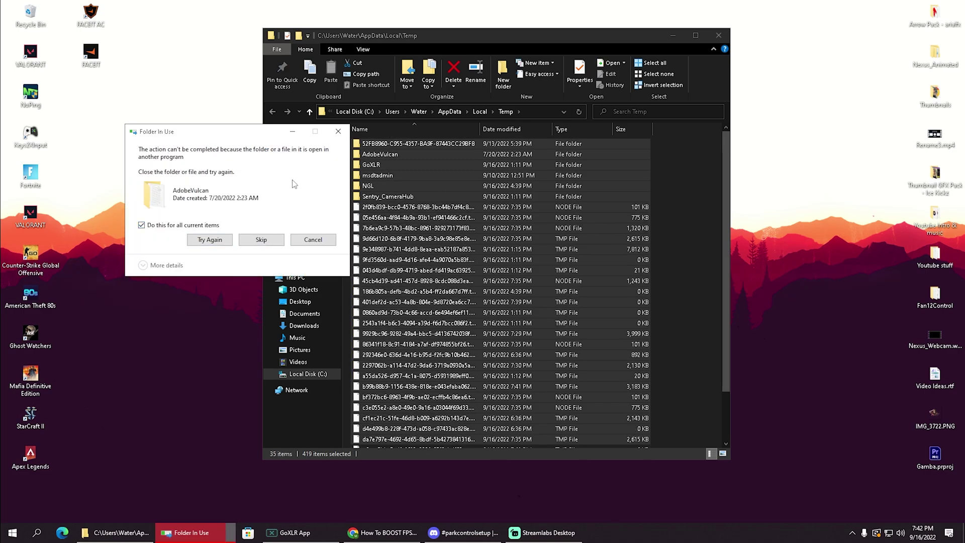
pyautogui.moveTo(233, 138); pyautogui.dragTo(487, 164)
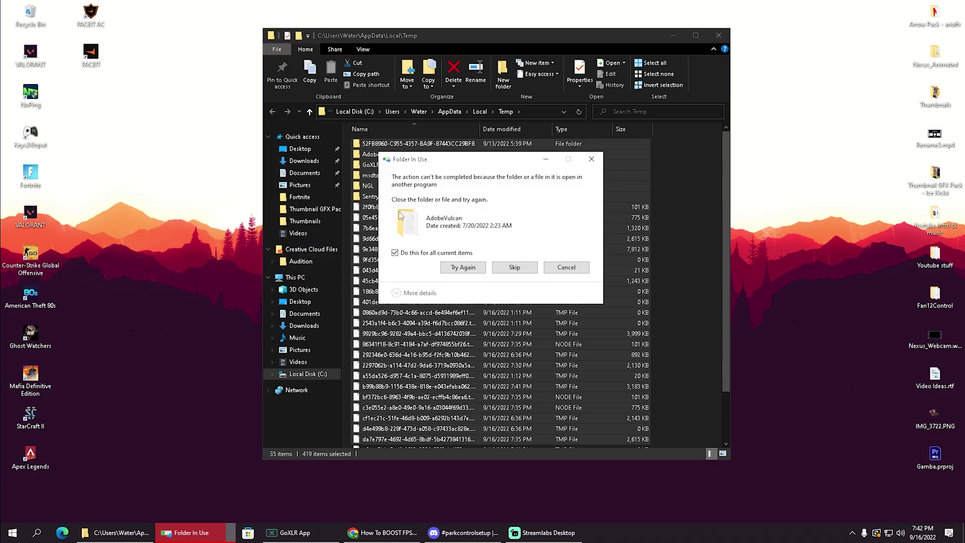
pyautogui.click(510, 268)
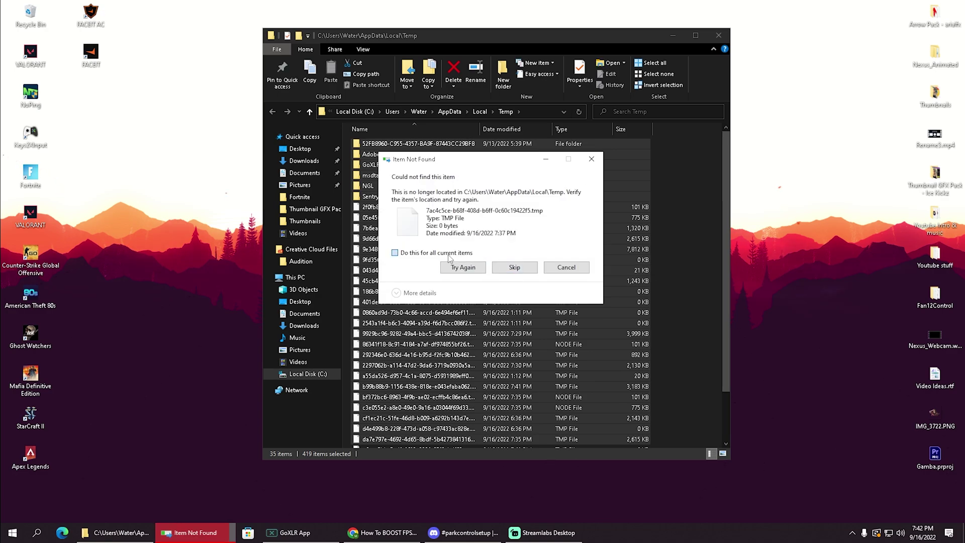
pyautogui.click(510, 267)
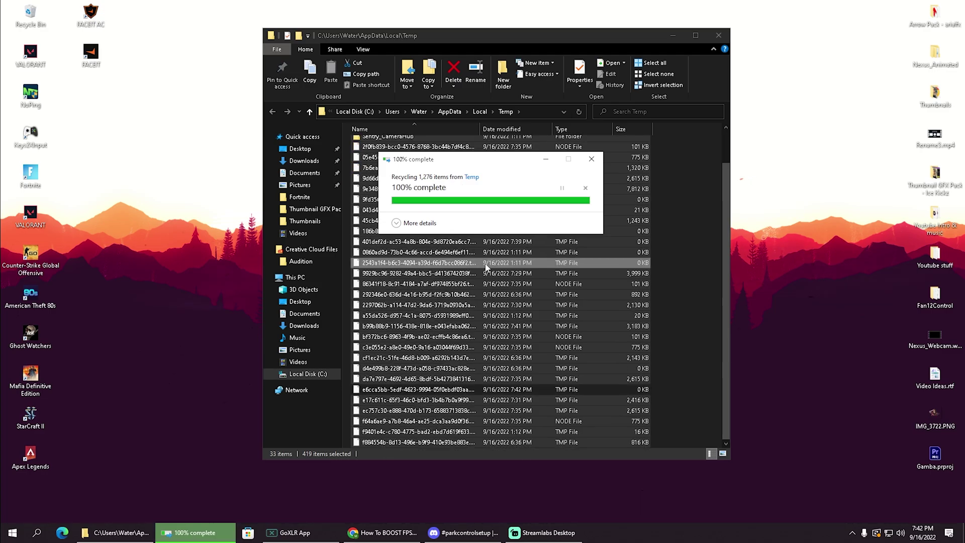
pyautogui.click(670, 189)
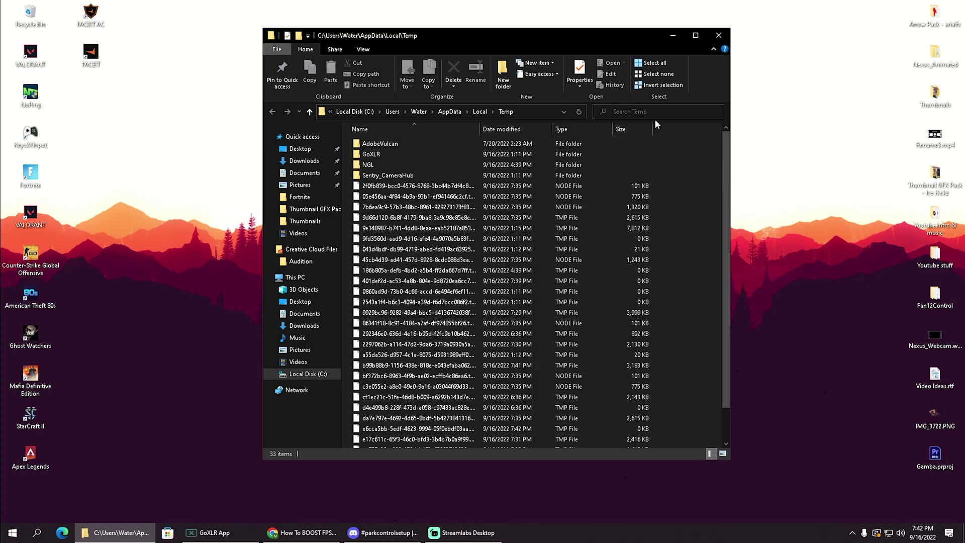
pyautogui.scroll(3, 590, 242)
pyautogui.click(718, 36)
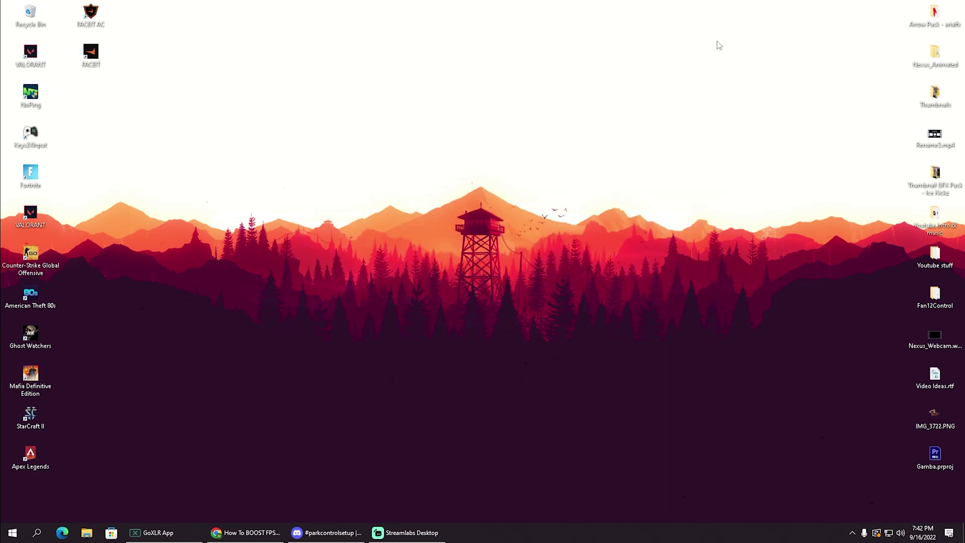
# Empty the Recycle Bin, confirming permanent deletion and granting folder permission.
pyautogui.rightClick(26, 17)
pyautogui.click(52, 33)
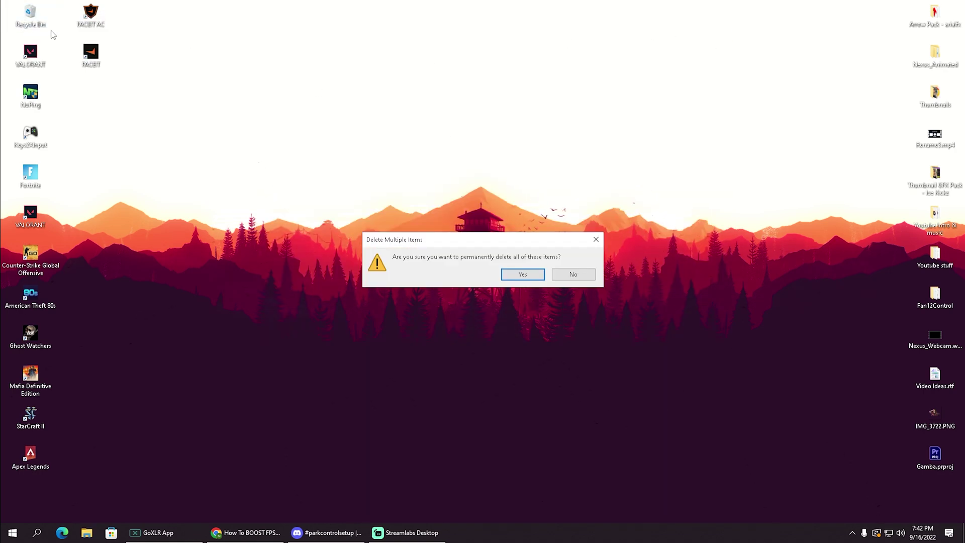
pyautogui.click(525, 274)
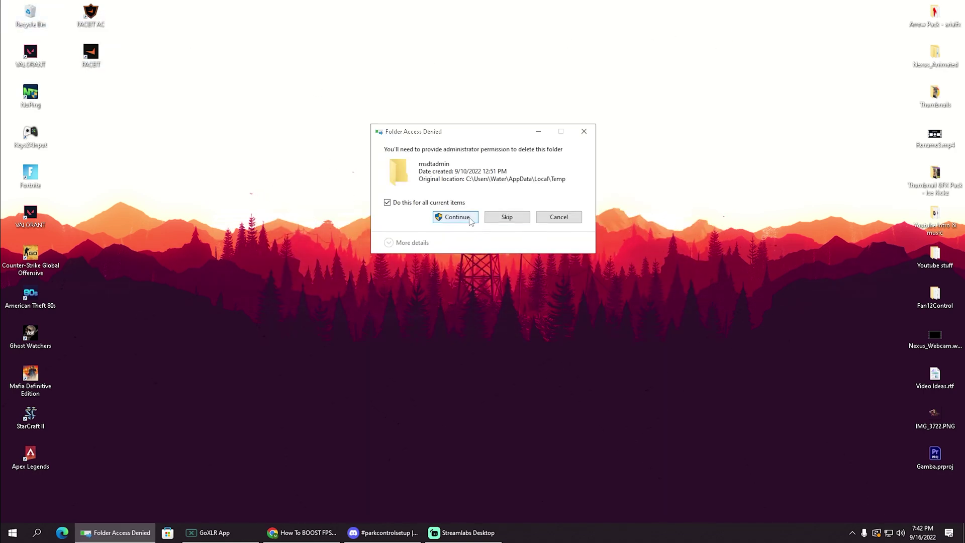
pyautogui.click(467, 219)
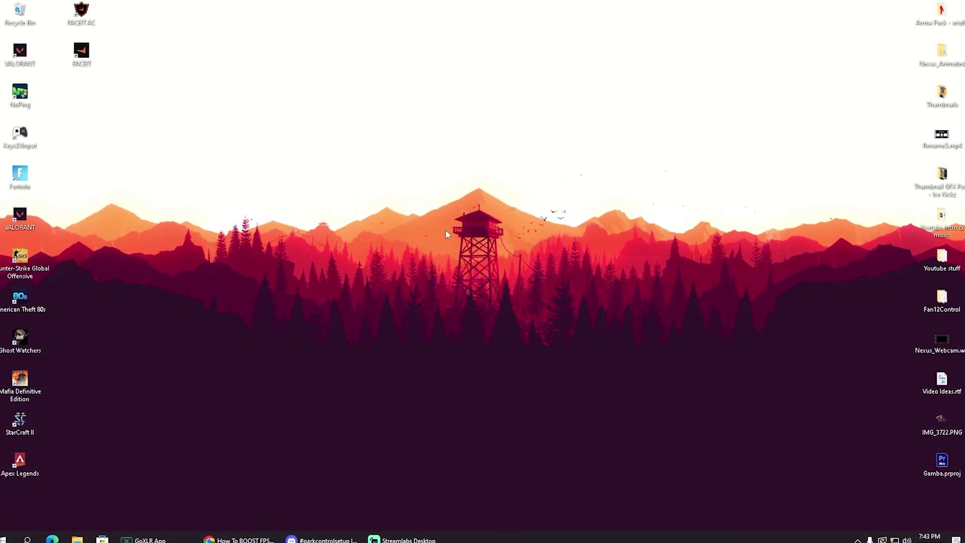
# Search 'gaming' to reach Game Mode settings and toggle Game Mode off and back on.
pyautogui.press('super')
pyautogui.write('gaming')
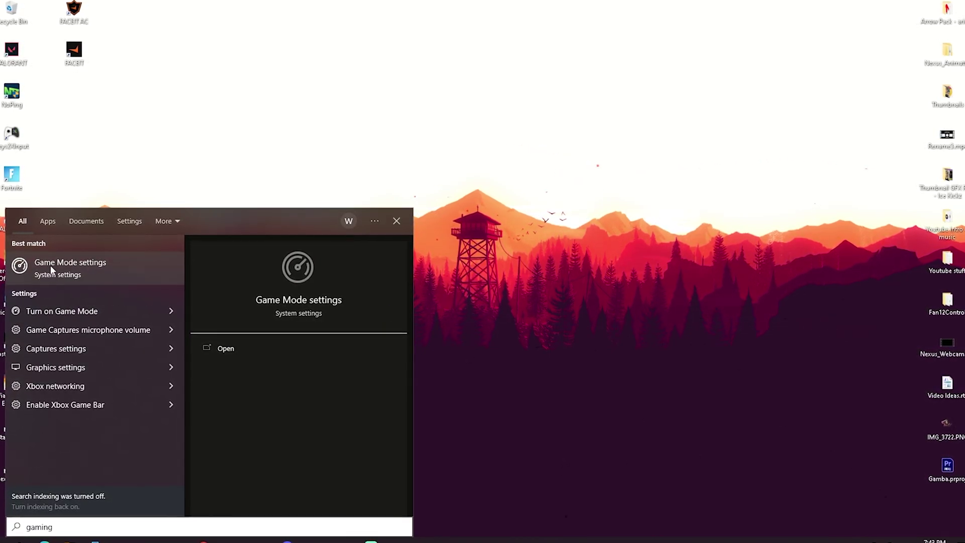
pyautogui.click(55, 271)
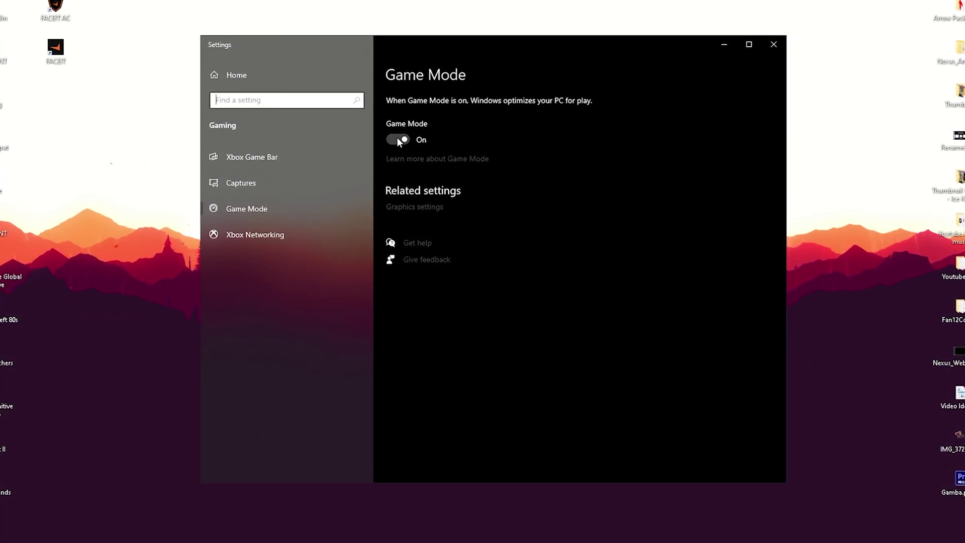
pyautogui.click(395, 140)
pyautogui.click(405, 142)
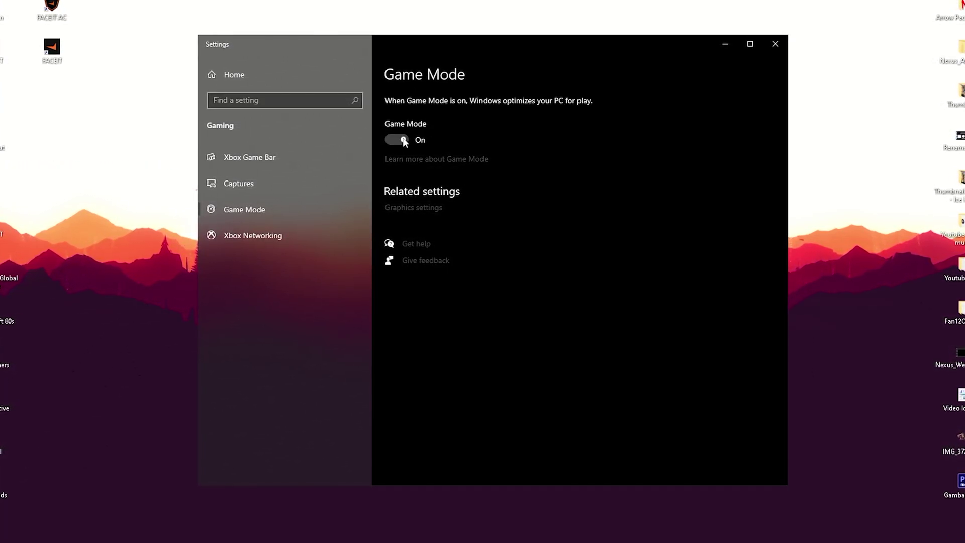
# On the Graphics settings page, toggle hardware-accelerated GPU scheduling off and back on.
pyautogui.click(400, 210)
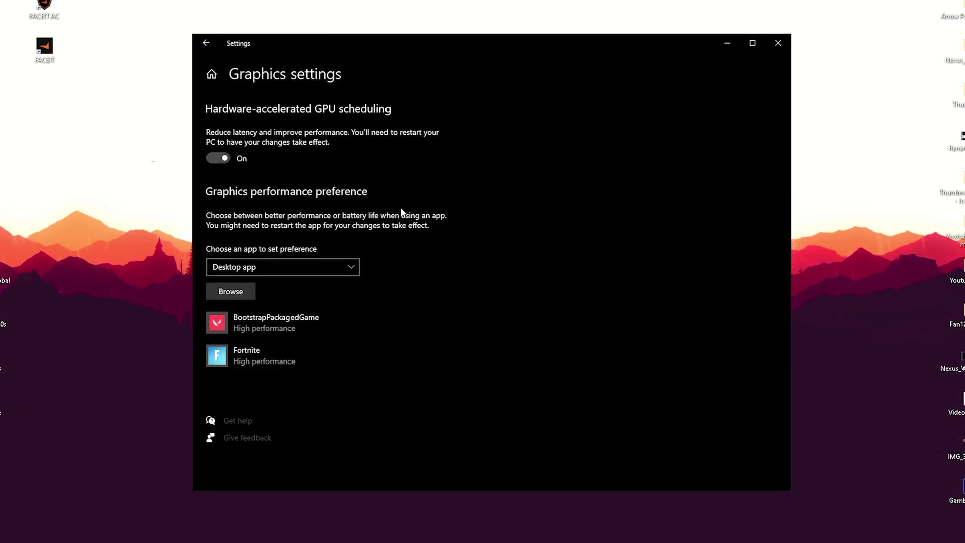
pyautogui.click(209, 160)
pyautogui.click(209, 160)
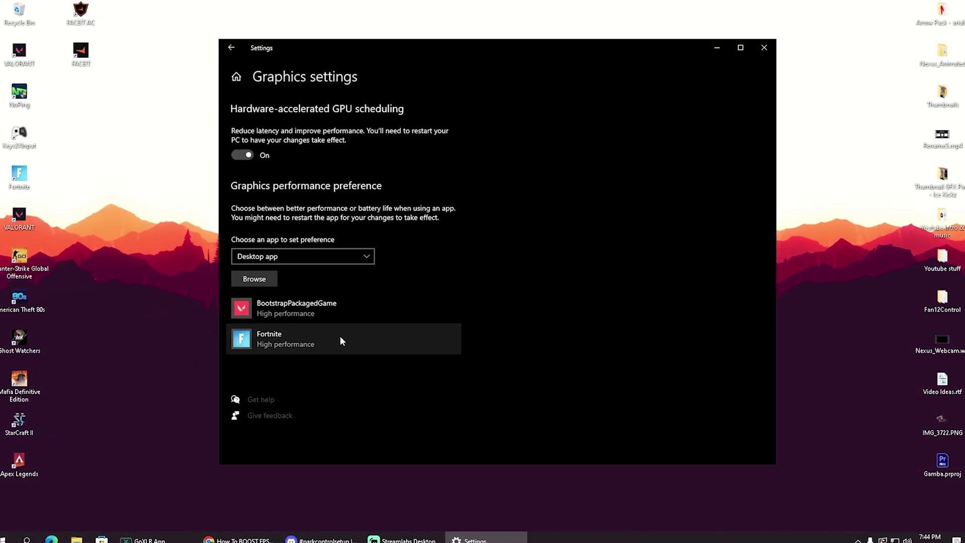
# Expand Fortnite and browse to FortniteClient-Win64-Shipping.exe in Fortnite's Win64 folder, then cancel the picker.
pyautogui.click(264, 344)
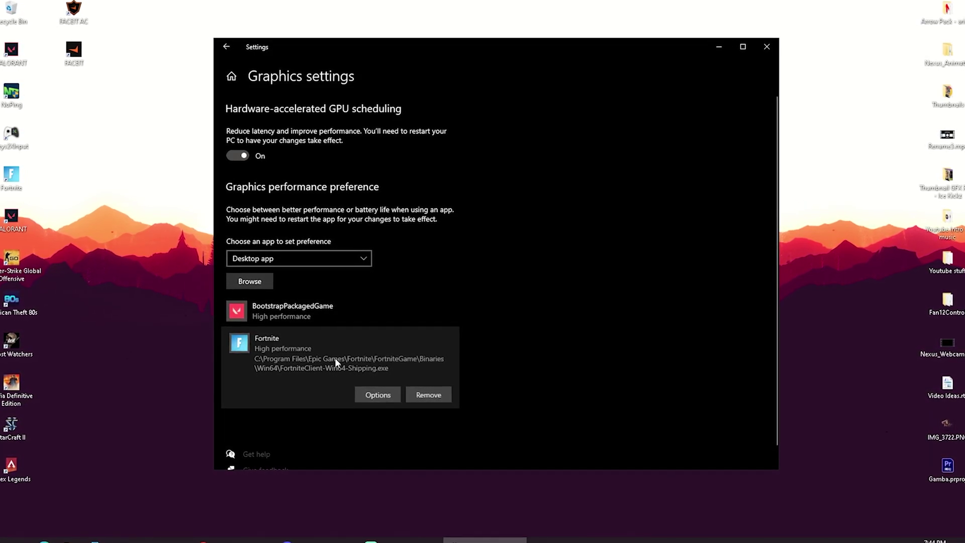
pyautogui.click(258, 282)
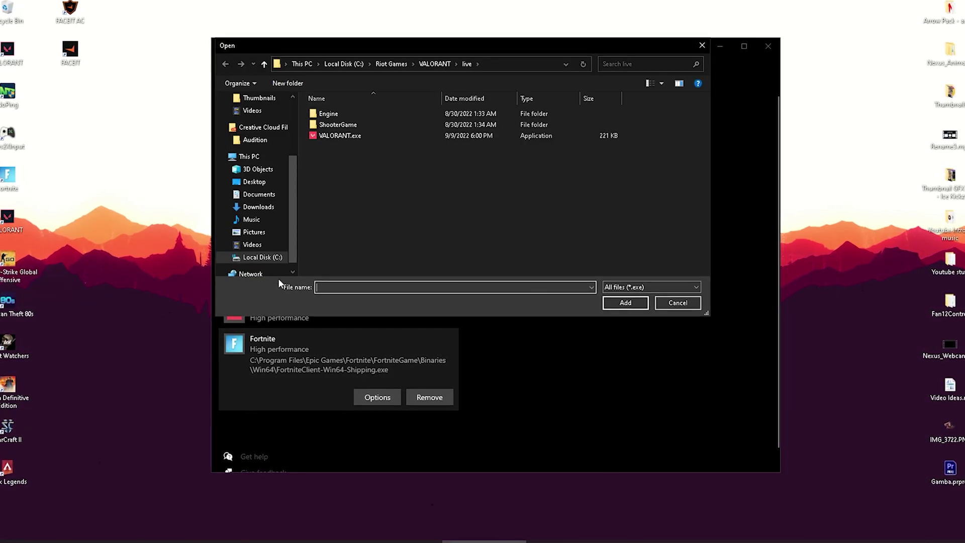
pyautogui.click(245, 157)
pyautogui.doubleClick(323, 221)
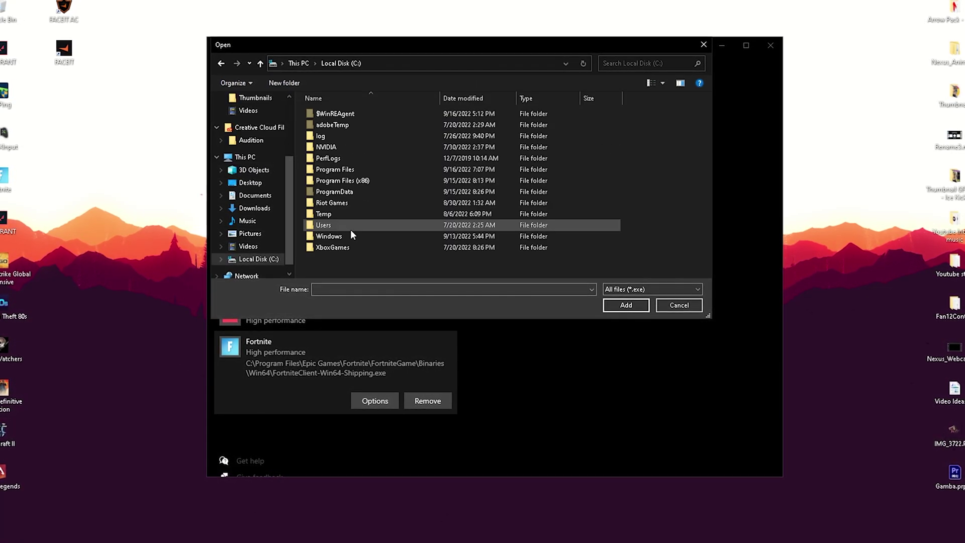
pyautogui.doubleClick(334, 170)
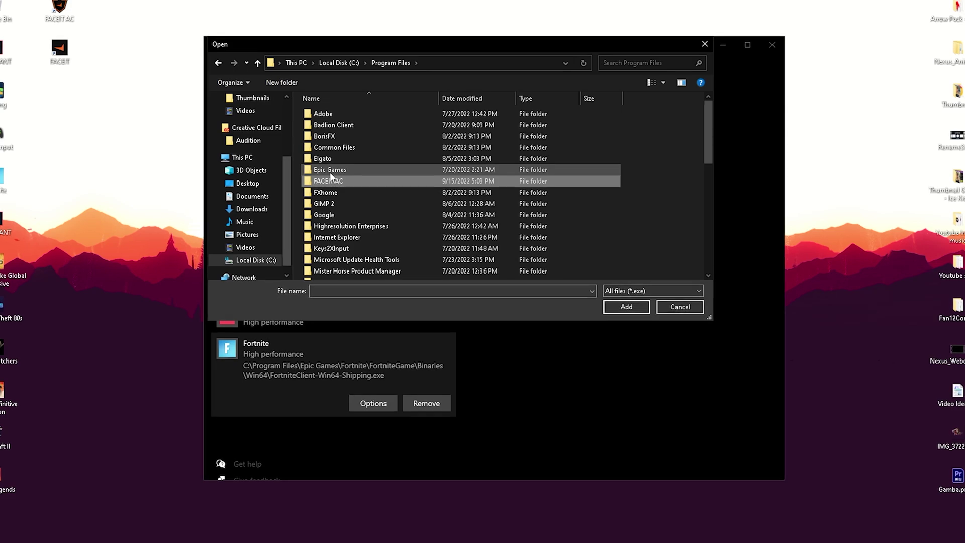
pyautogui.doubleClick(327, 170)
pyautogui.doubleClick(322, 116)
pyautogui.doubleClick(323, 139)
pyautogui.doubleClick(324, 117)
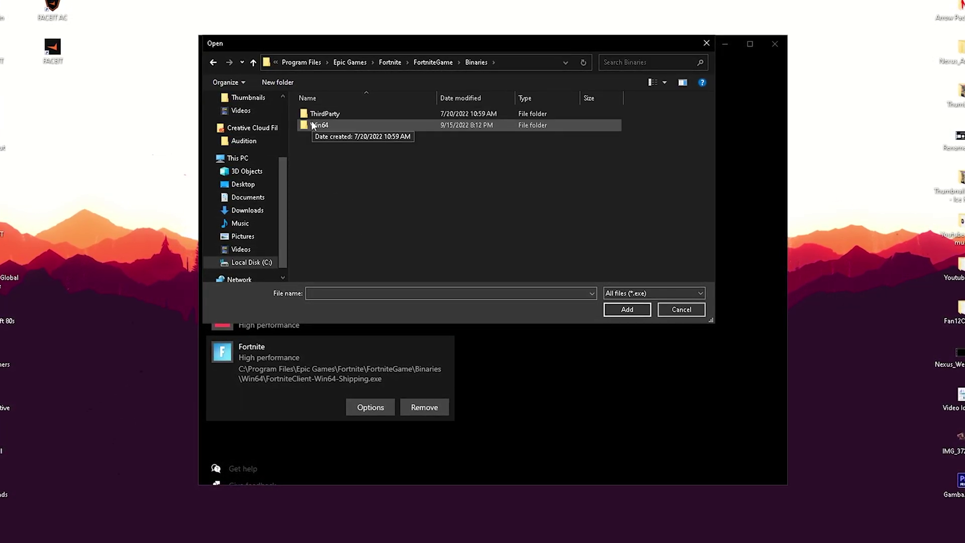
pyautogui.doubleClick(316, 124)
pyautogui.click(337, 148)
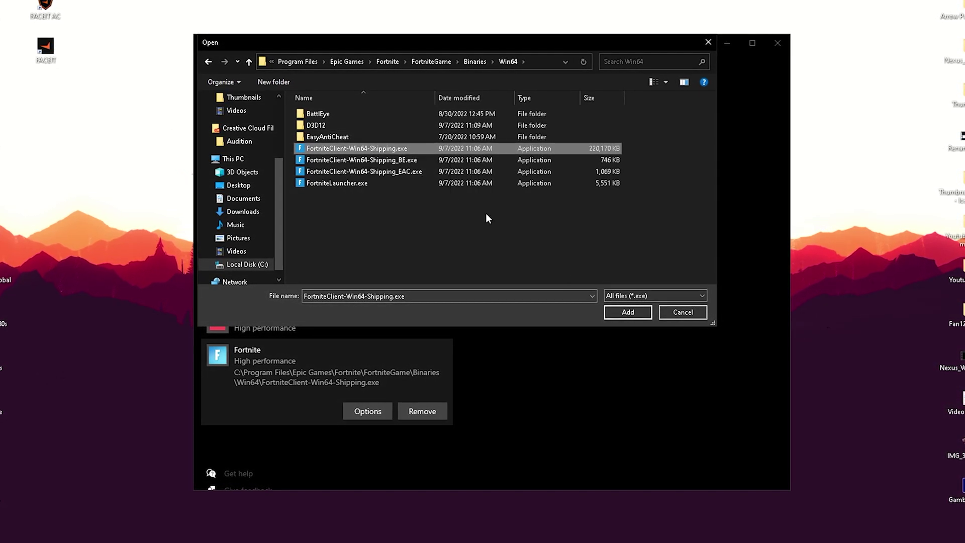
pyautogui.click(682, 312)
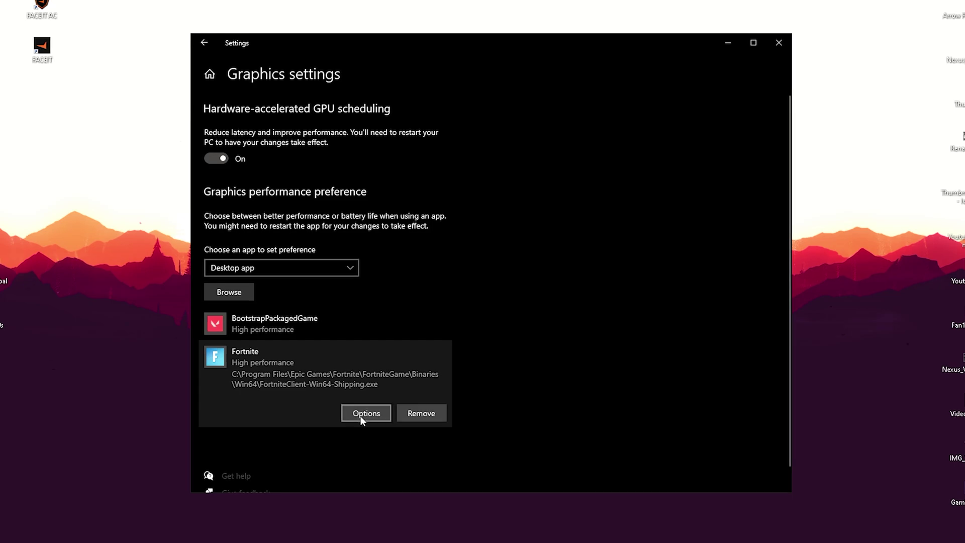
# Save High performance as Fortnite's graphics preference and close Settings.
pyautogui.click(362, 406)
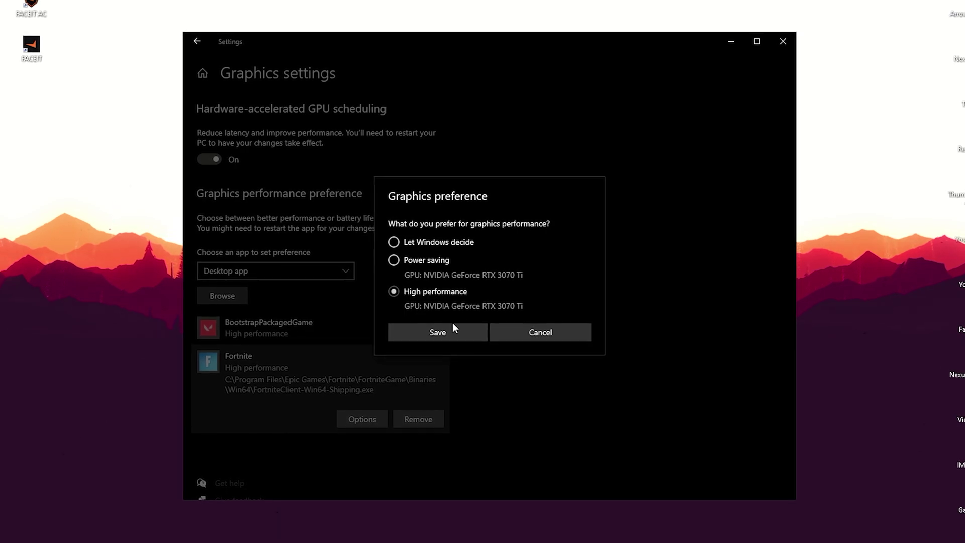
pyautogui.click(433, 336)
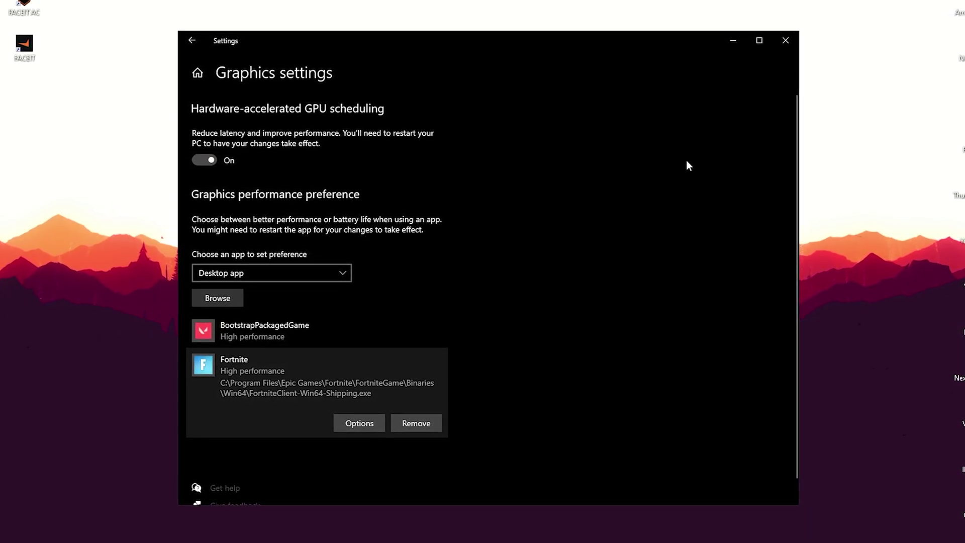
pyautogui.click(787, 40)
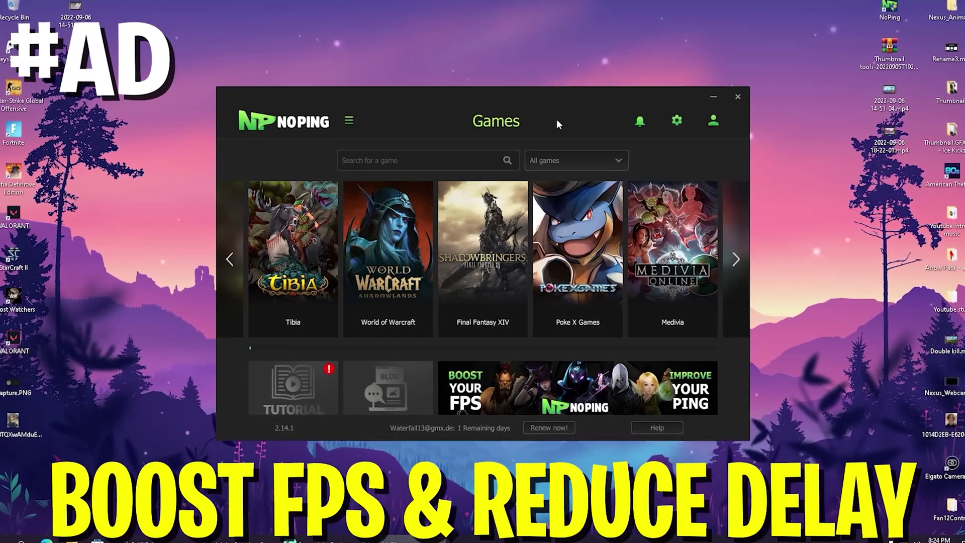
# Check NoPing's settings panel, then search the game list for 'Fortni'.
pyautogui.click(676, 121)
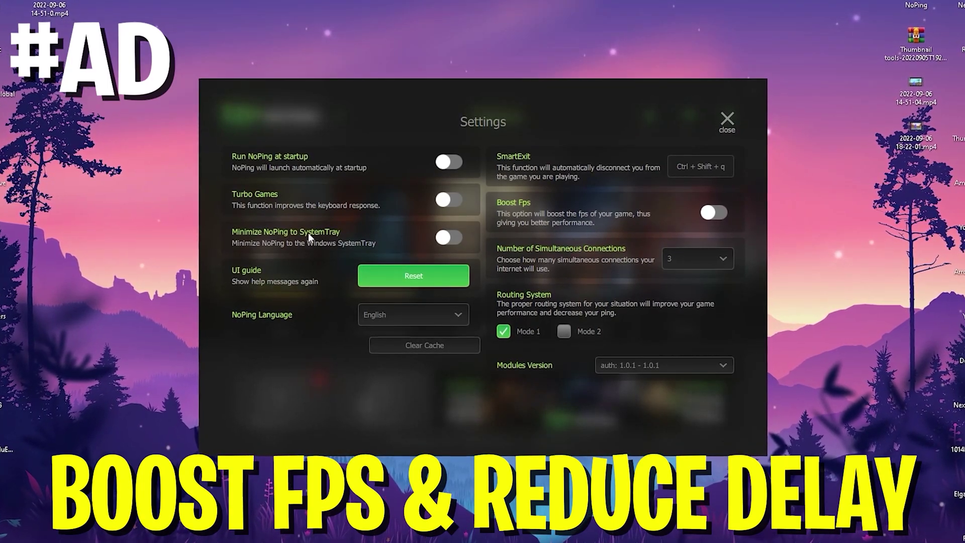
pyautogui.click(725, 121)
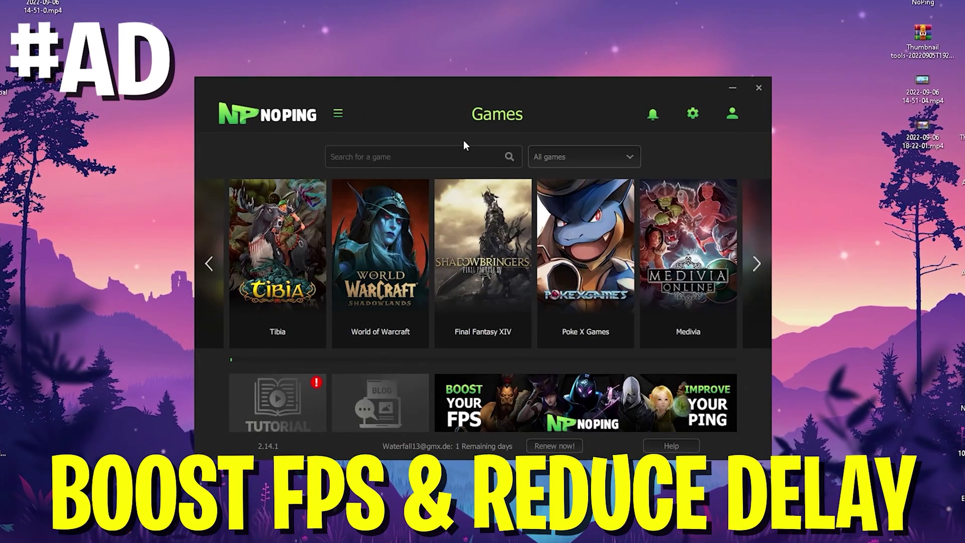
pyautogui.click(406, 155)
pyautogui.write('Fortni')
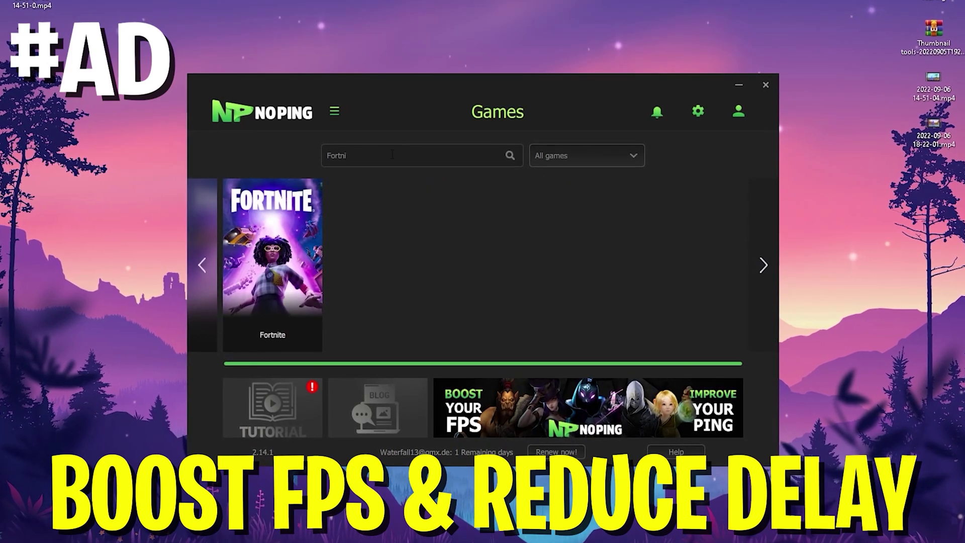
# Choose the Europe London 02 server for Fortnite and start optimizing the game.
pyautogui.moveTo(272, 269)
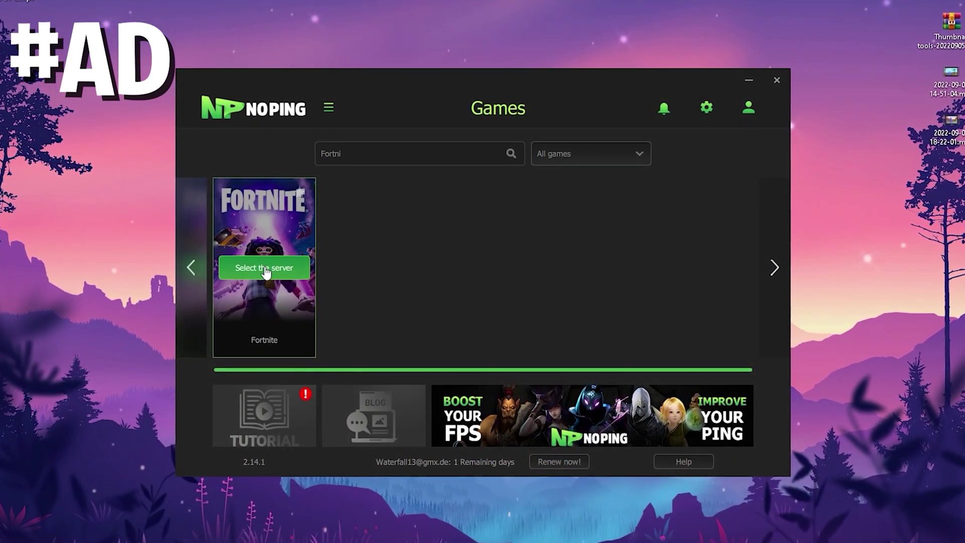
pyautogui.click(266, 268)
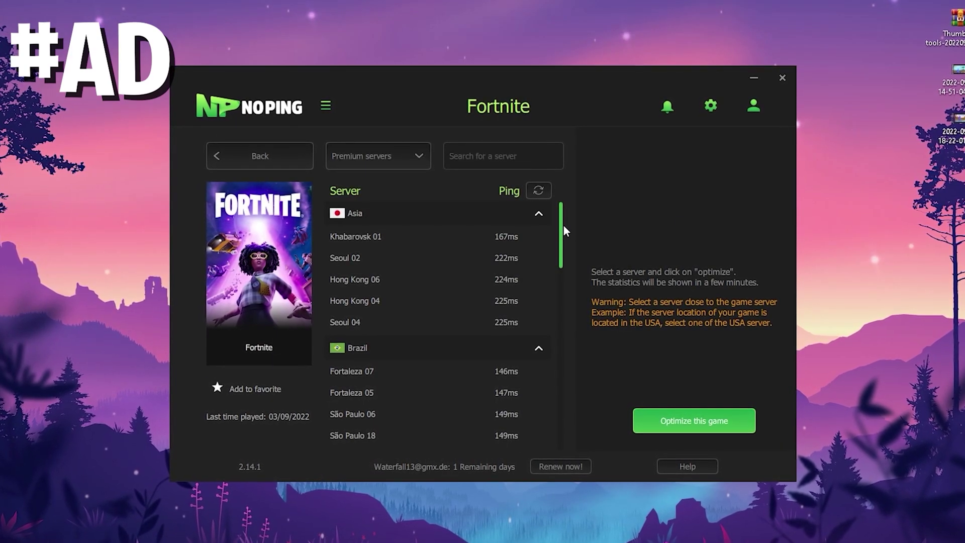
pyautogui.scroll(-4, 553, 256)
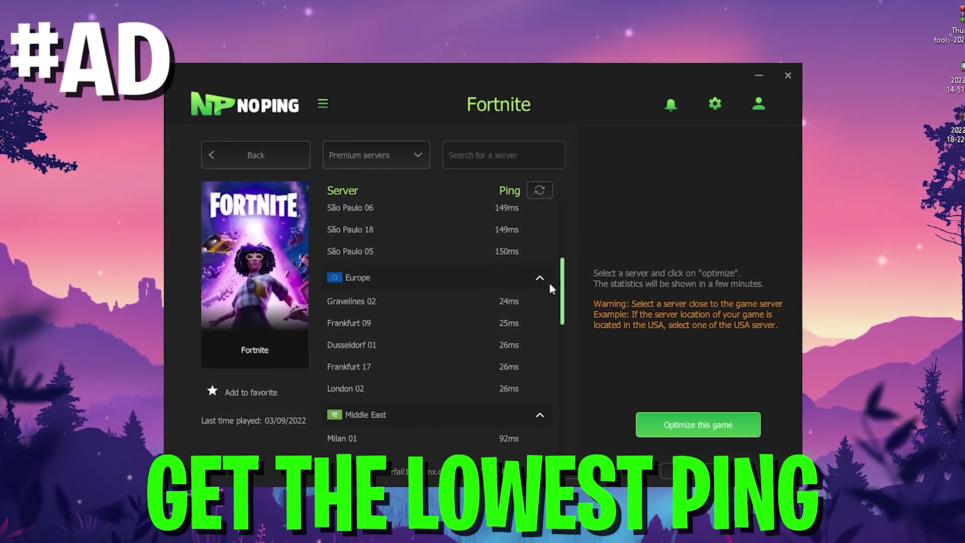
pyautogui.scroll(-1, 549, 285)
pyautogui.click(382, 241)
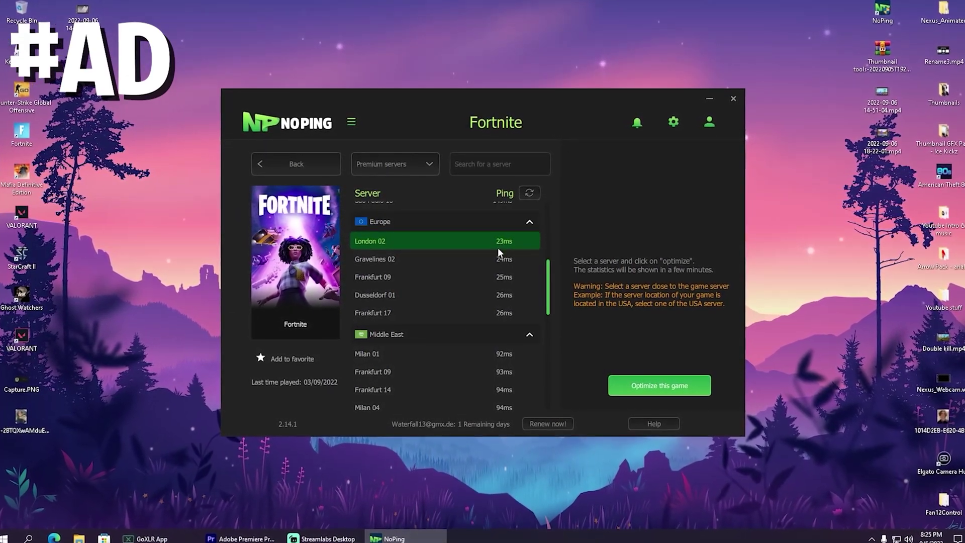
pyautogui.click(649, 392)
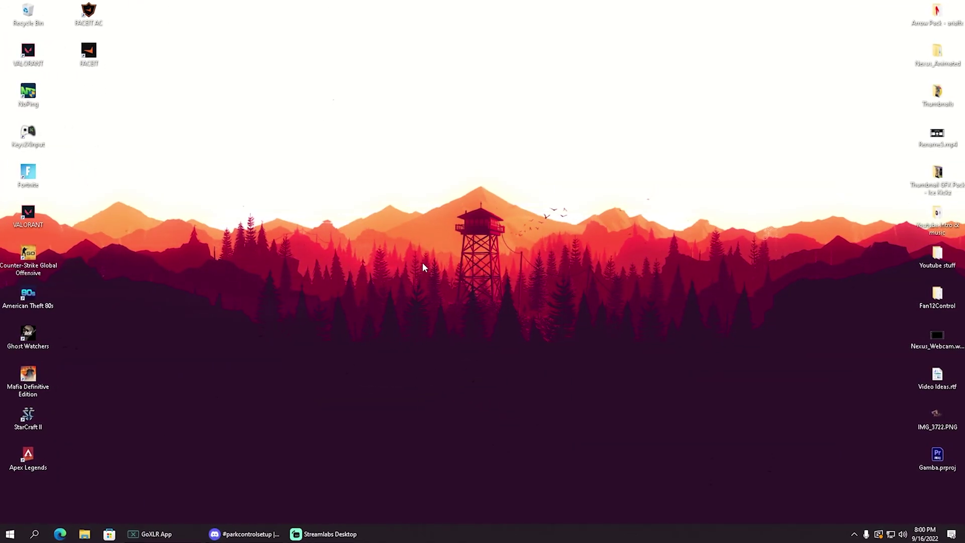
# Launch the Epic Games Launcher from Start search 'epic' and move its window down-left.
pyautogui.press('super')
pyautogui.write('epic')
pyautogui.press('Return')
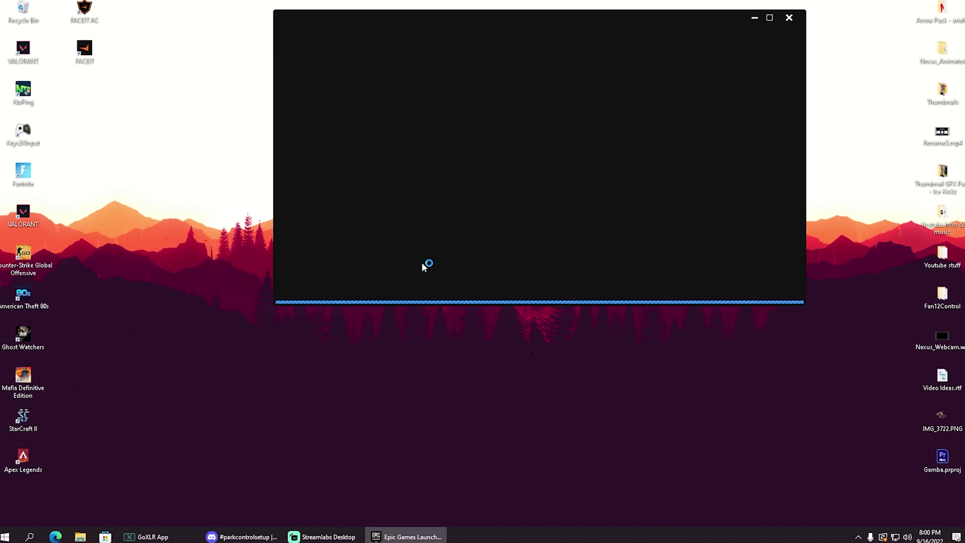
pyautogui.moveTo(535, 16); pyautogui.dragTo(465, 94)
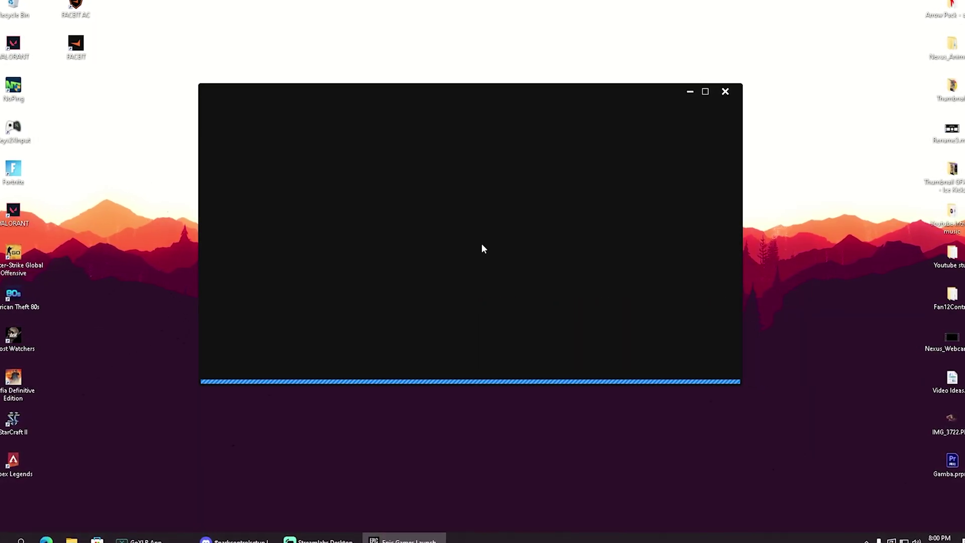
# Open the launcher Settings from the account menu and expand Fortnite under Manage Games.
pyautogui.click(712, 118)
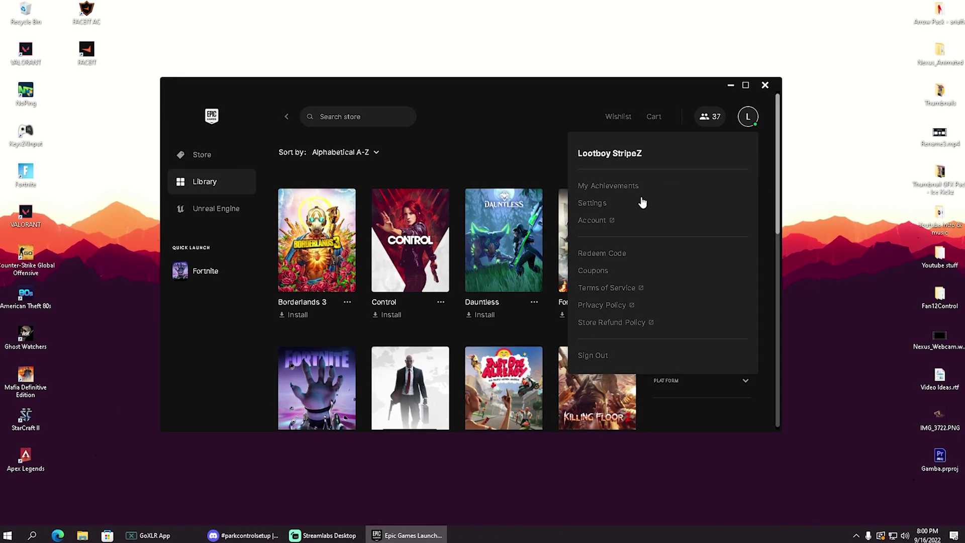
pyautogui.click(585, 205)
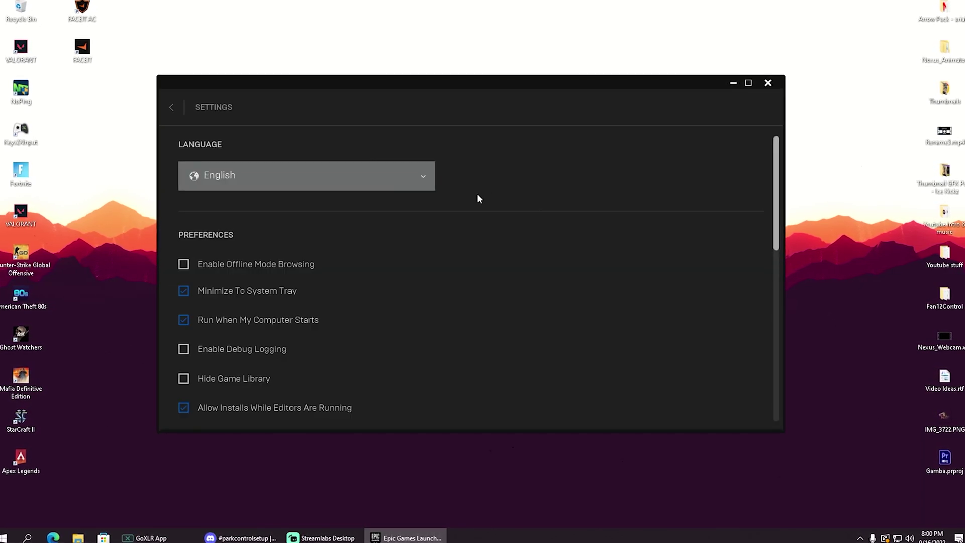
pyautogui.scroll(-5, 363, 240)
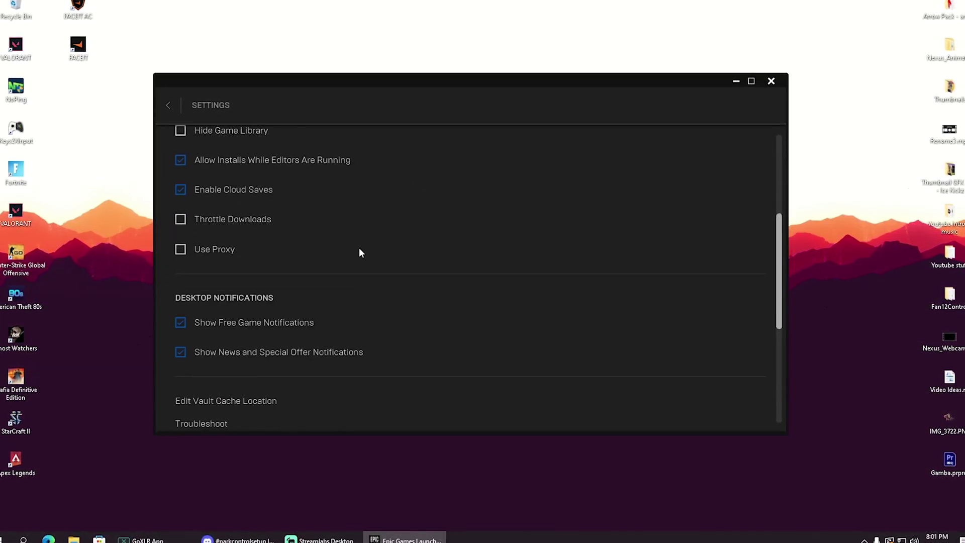
pyautogui.scroll(-6, 359, 248)
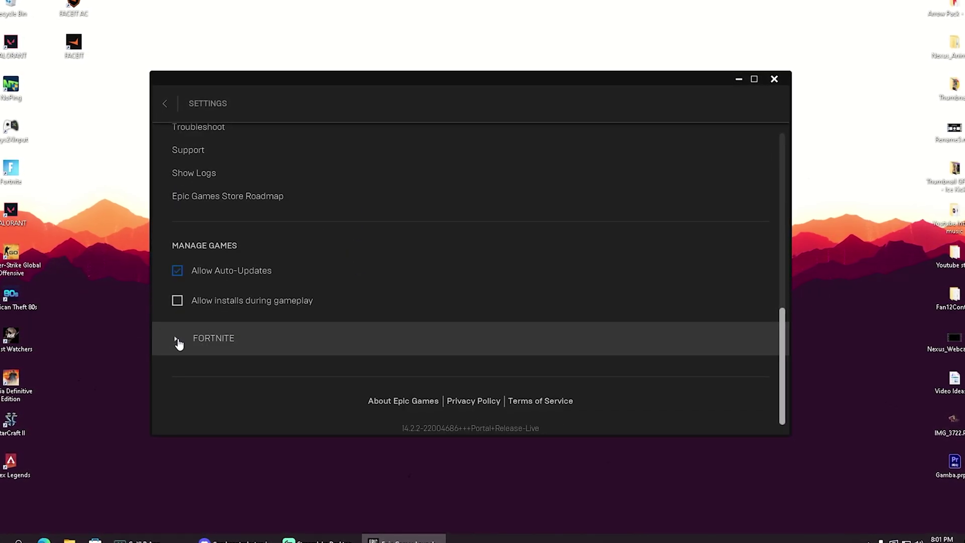
pyautogui.click(179, 343)
pyautogui.scroll(-1, 312, 316)
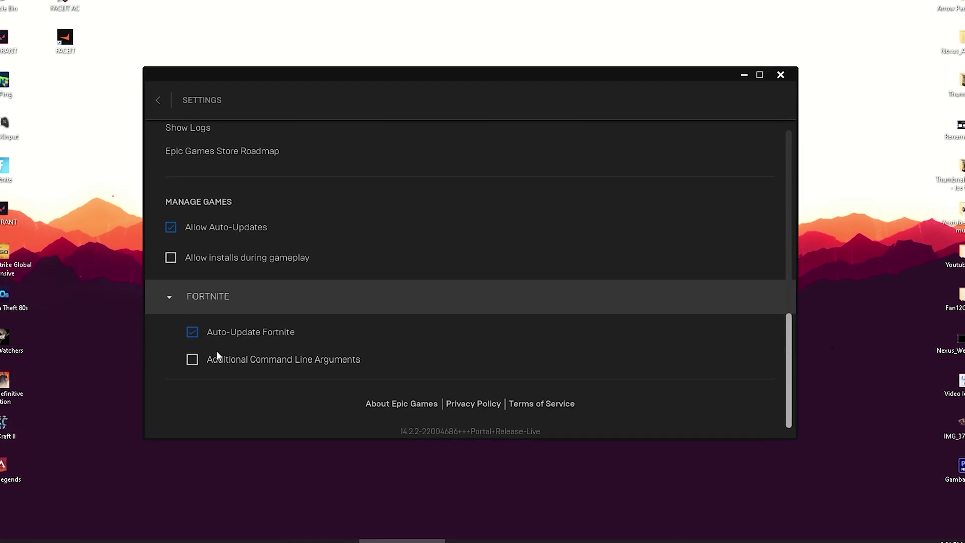
# Enable Fortnite's Additional Command Line Arguments with -LANPLAY -NOSPLASH -NOTEXTURESTREAMING -USEALLAVAILABLECORES.
pyautogui.click(189, 360)
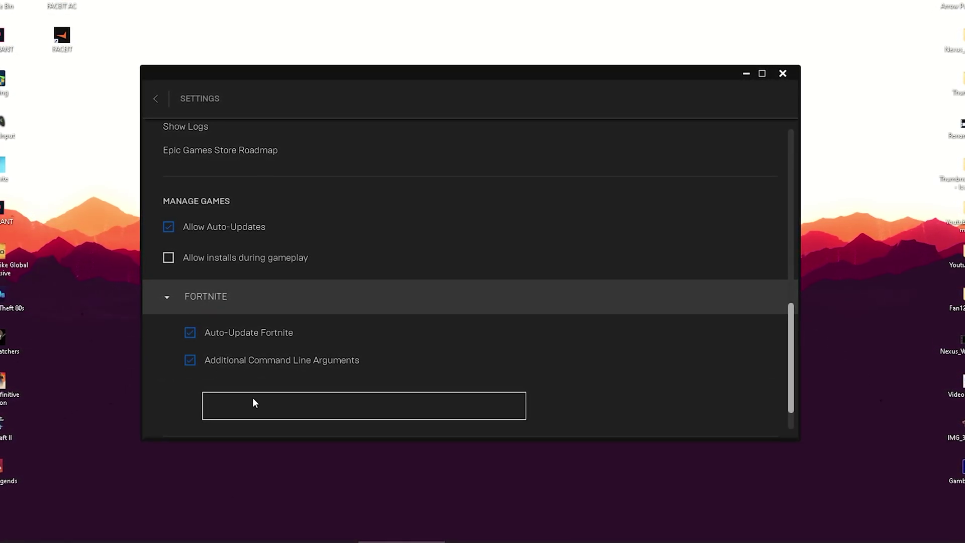
pyautogui.click(252, 402)
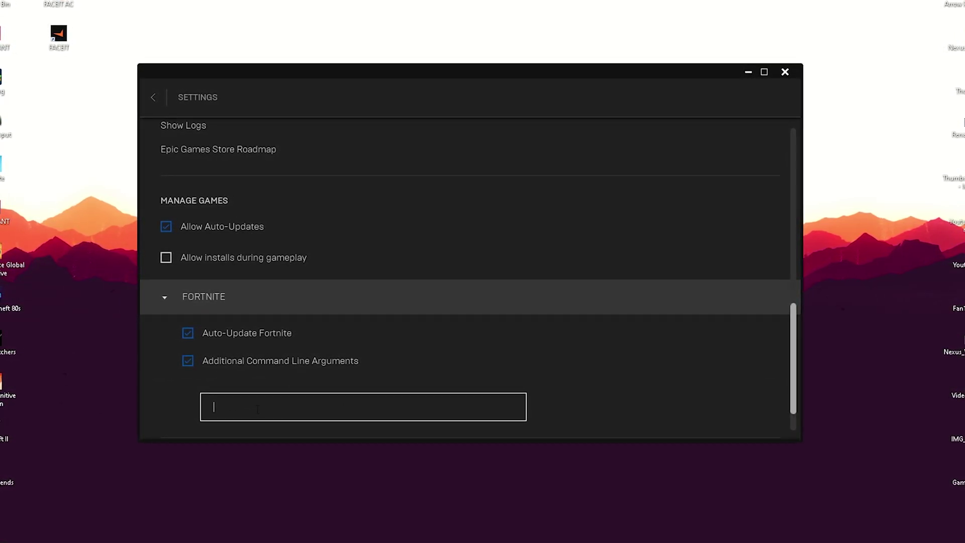
pyautogui.scroll(-2, 257, 410)
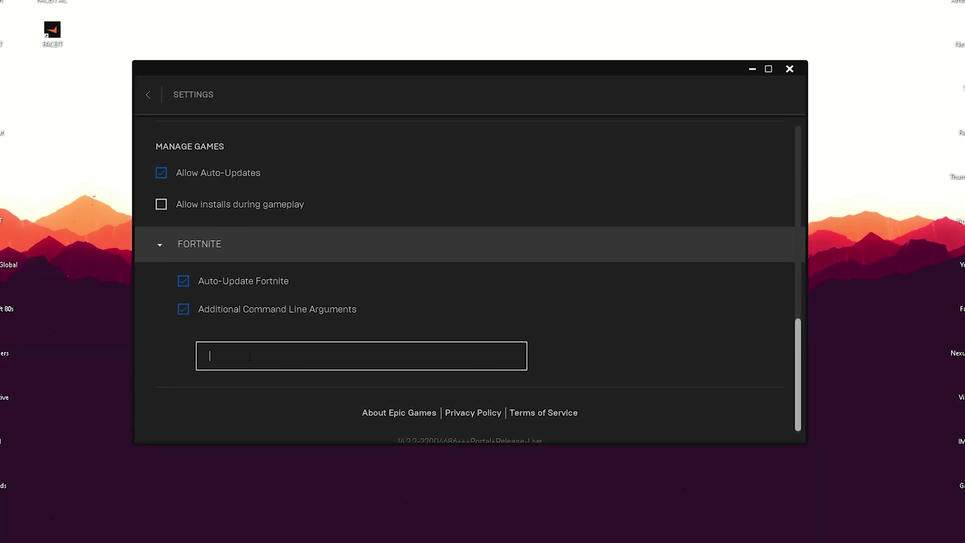
pyautogui.write('-LANPLAY -NOSPLASH -NOTEXTURESTREAMING -USEALLAVAILABLECORES')
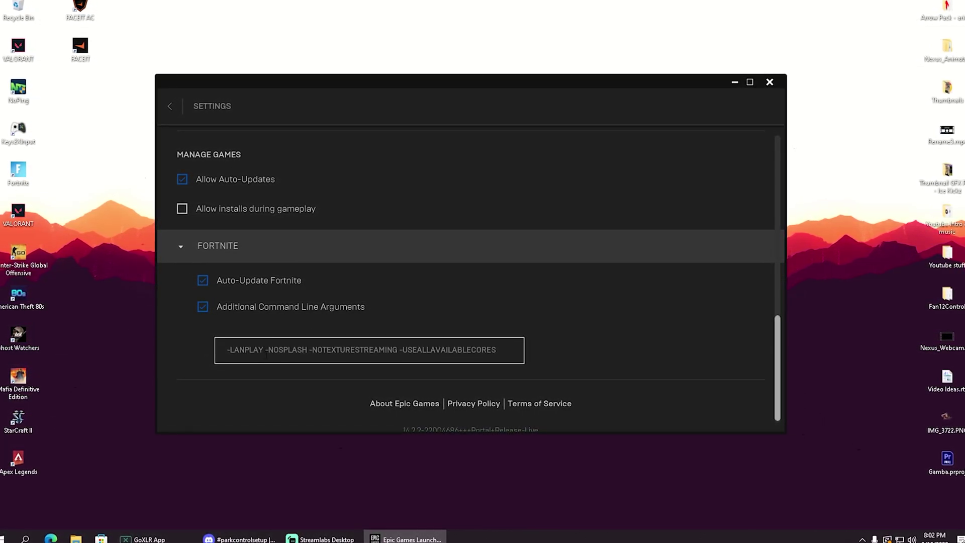
pyautogui.click(265, 350)
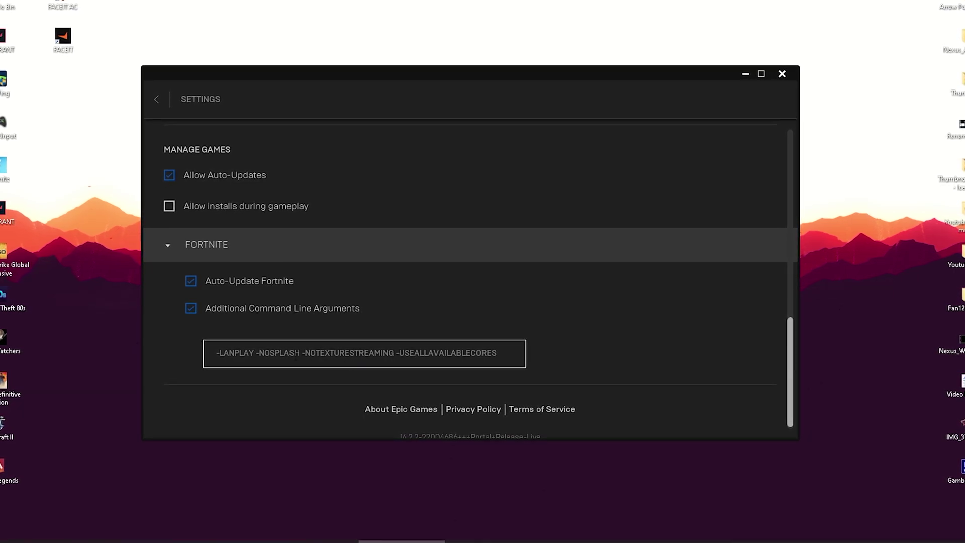
pyautogui.click(169, 249)
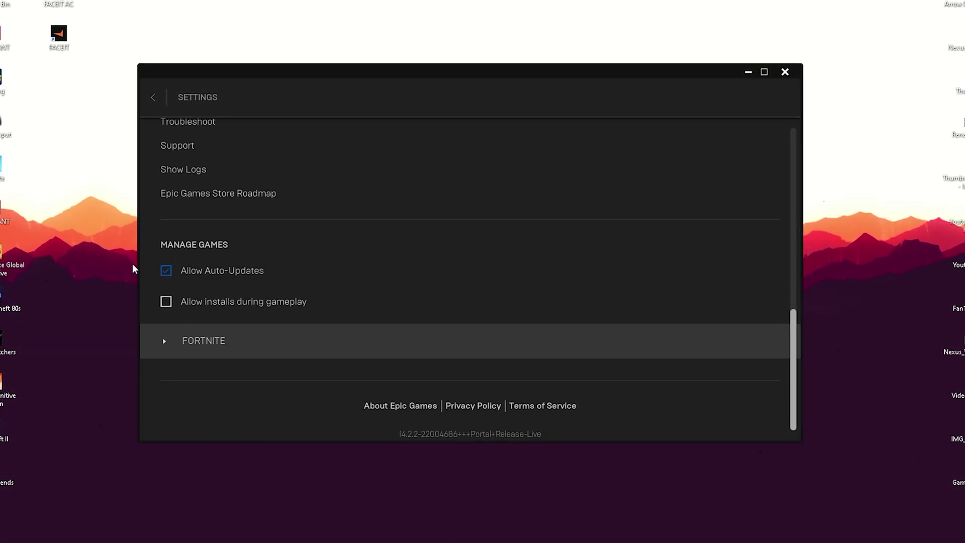
pyautogui.click(162, 345)
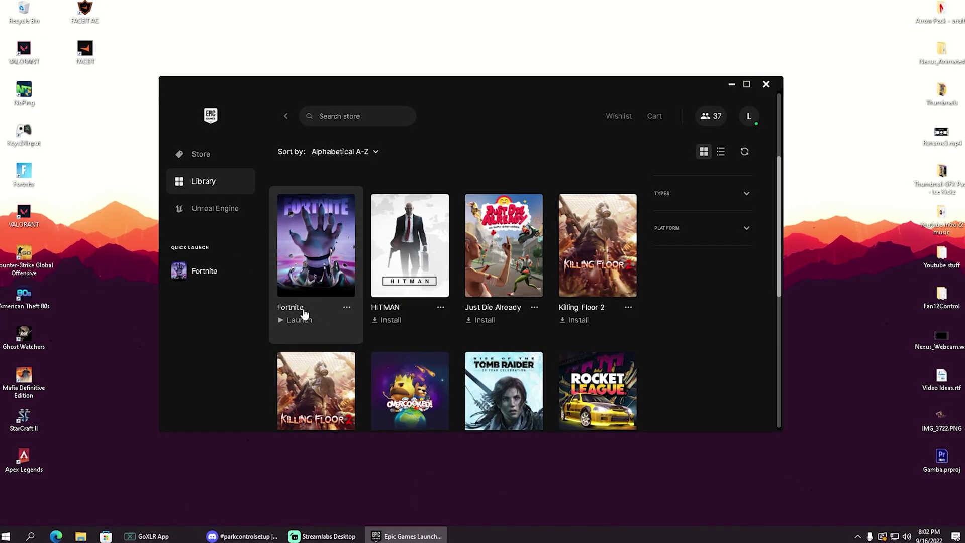
# In Fortnite's library Options, keep only Core and Battle Royale installed and apply.
pyautogui.click(346, 307)
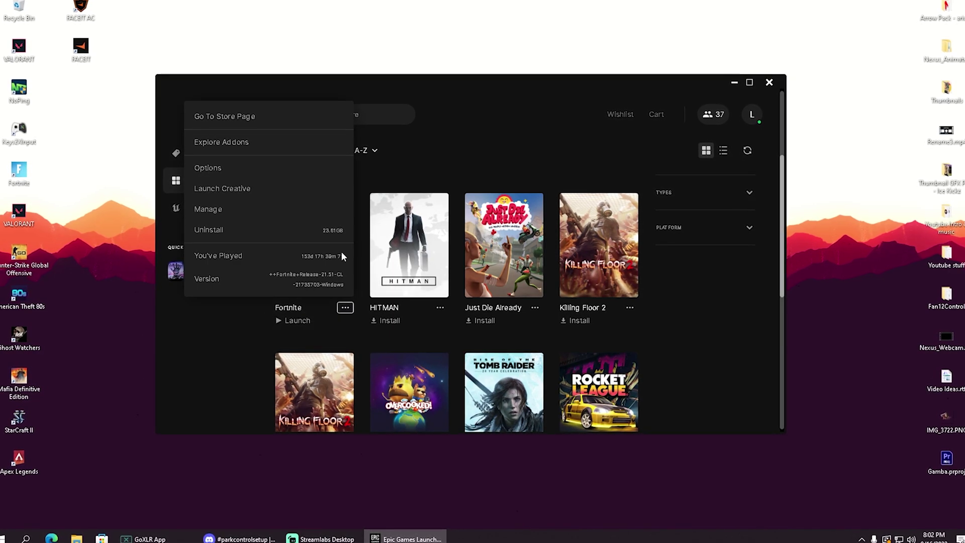
pyautogui.click(254, 169)
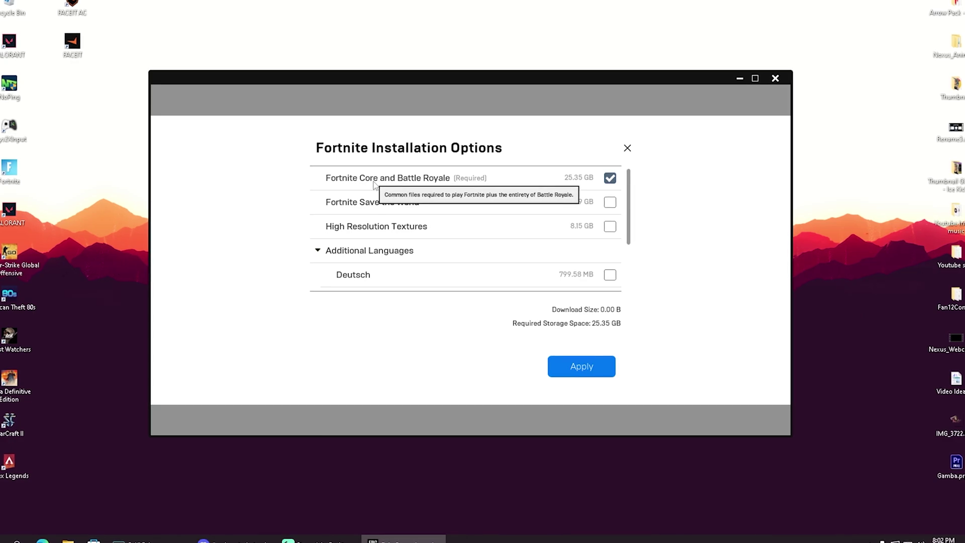
pyautogui.scroll(-4, 500, 203)
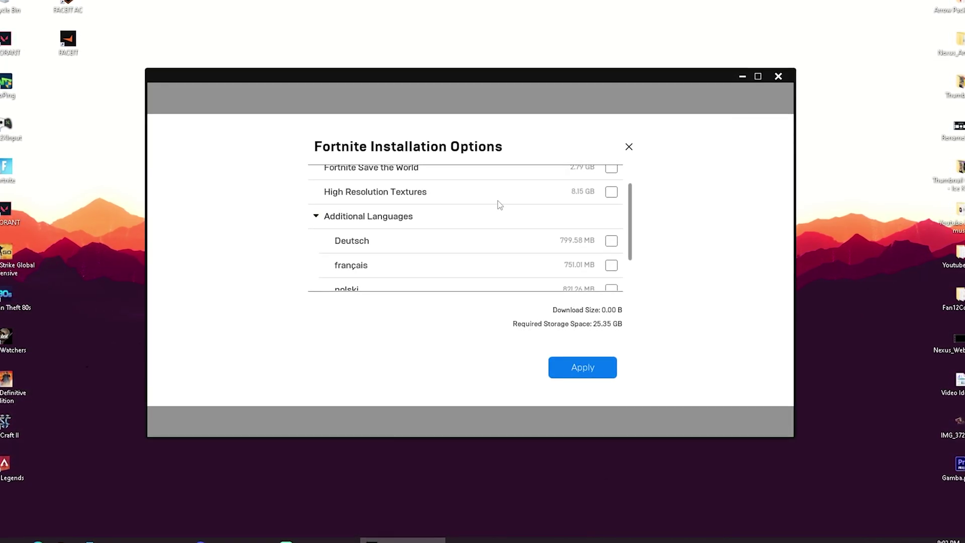
pyautogui.scroll(2, 483, 216)
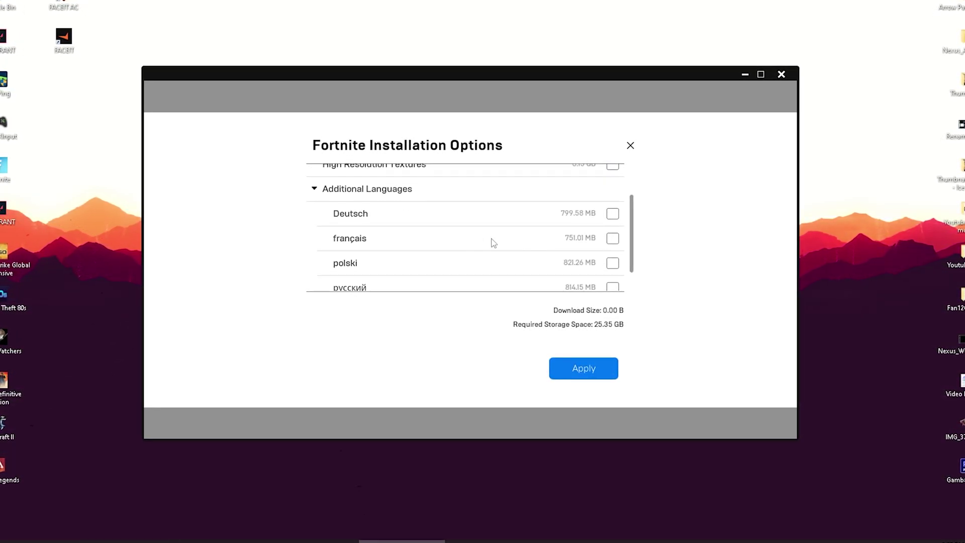
pyautogui.scroll(-2, 508, 263)
pyautogui.scroll(3, 510, 253)
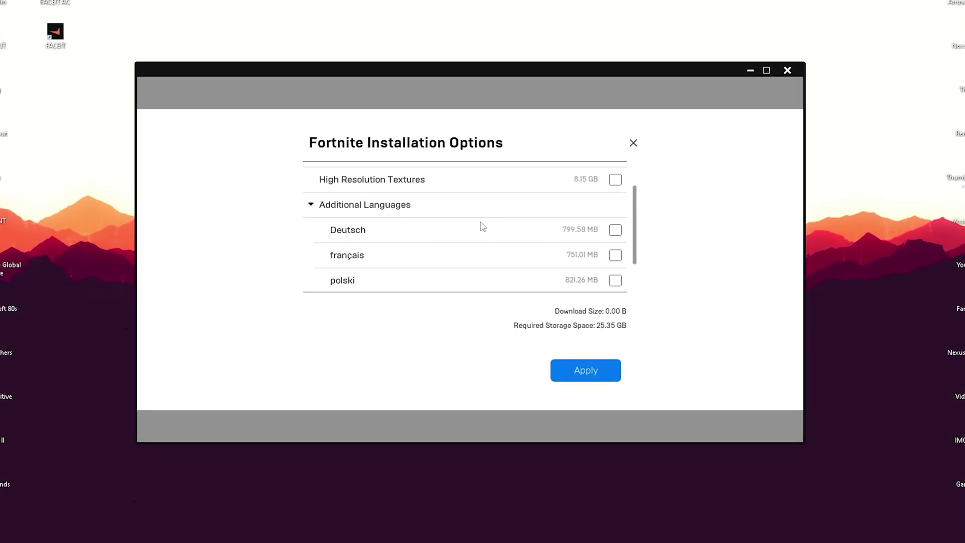
pyautogui.scroll(-2, 480, 250)
pyautogui.scroll(5, 482, 251)
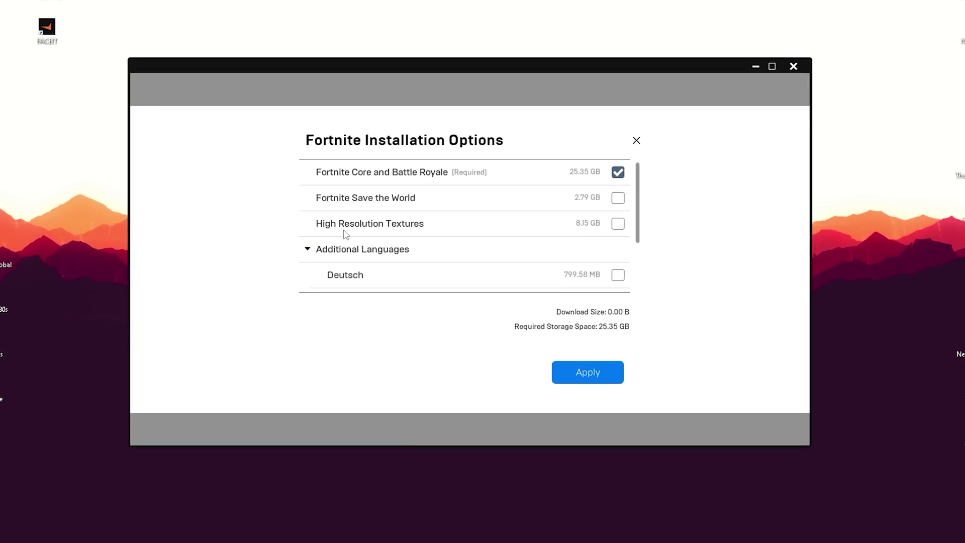
pyautogui.click(591, 377)
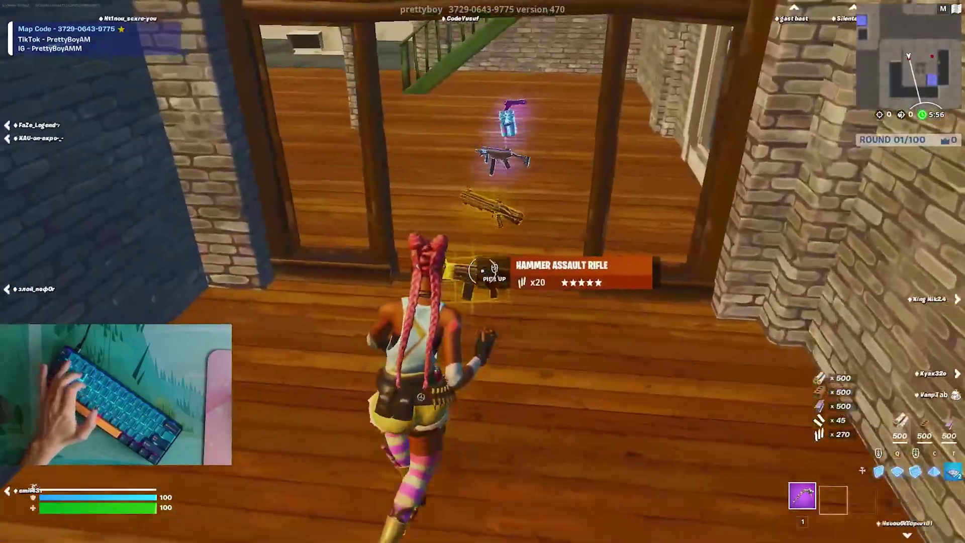
# Climb through the wooden builds placing ramps and walls, then fire the rifle at an opponent.
pyautogui.press('w')
pyautogui.press('e')
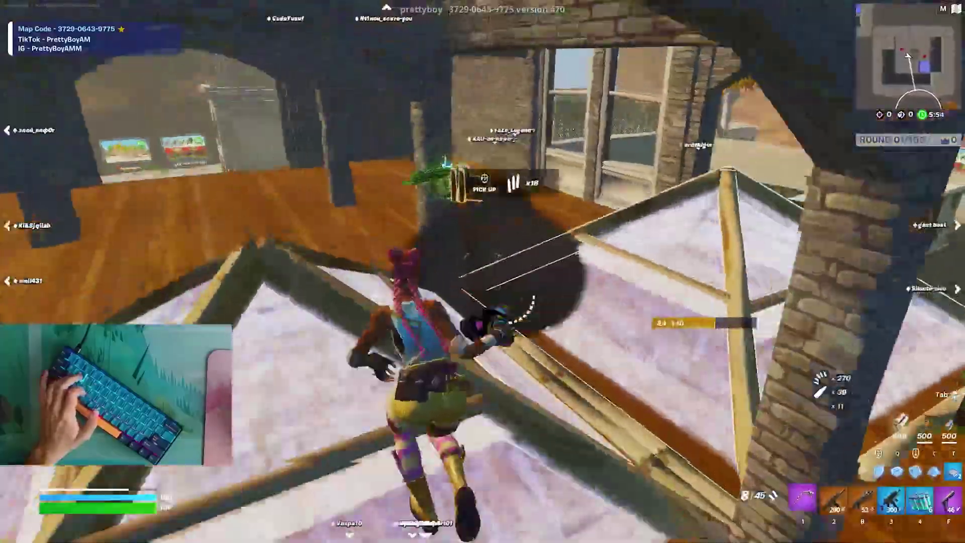
pyautogui.press('w')
pyautogui.press('q')
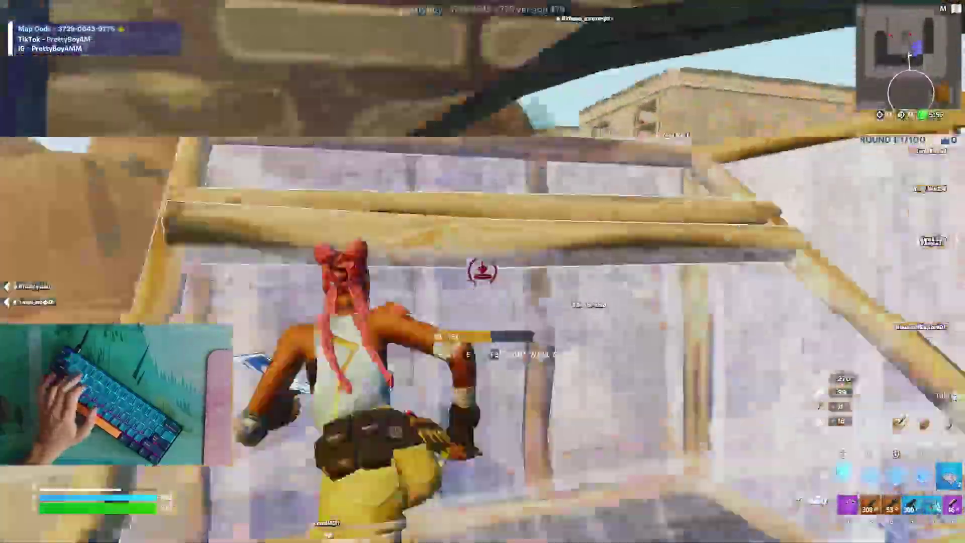
pyautogui.press('w')
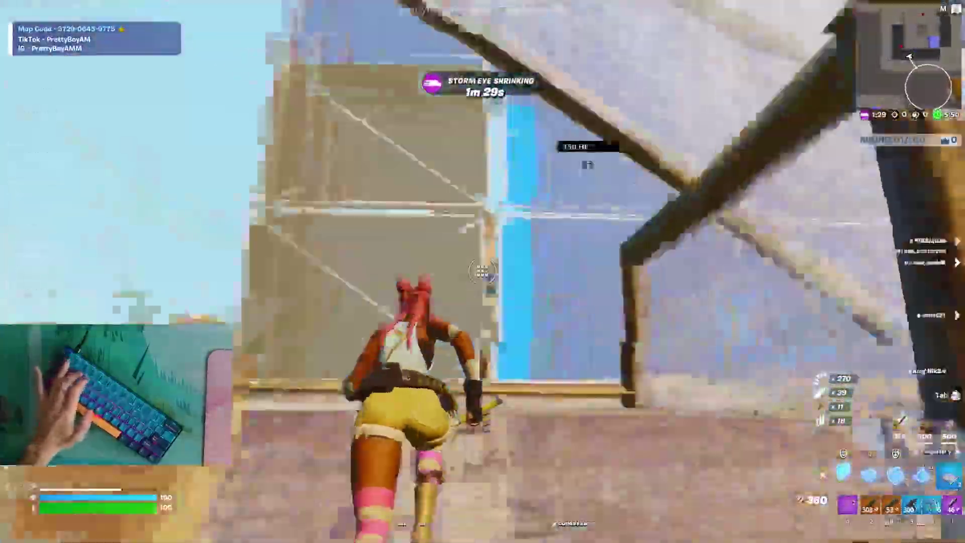
pyautogui.press('w')
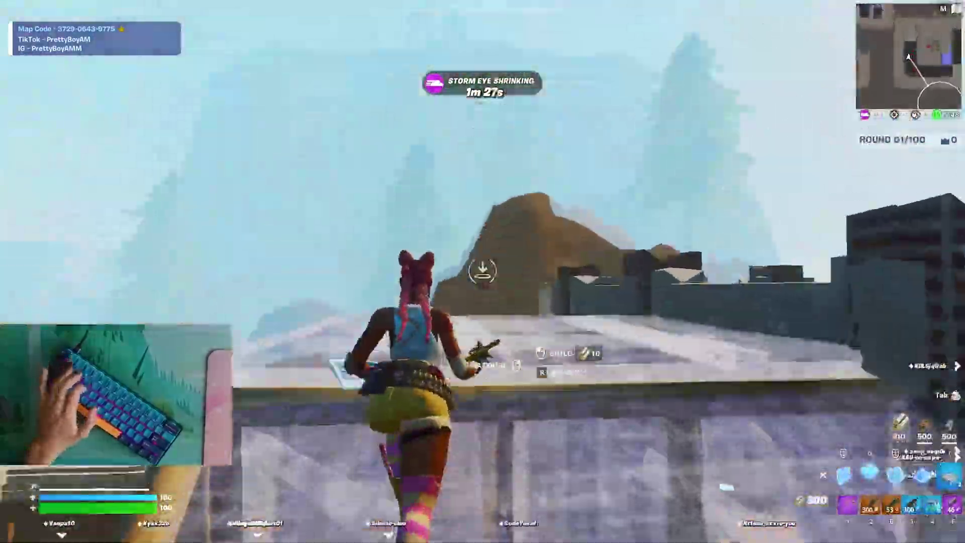
pyautogui.press('w')
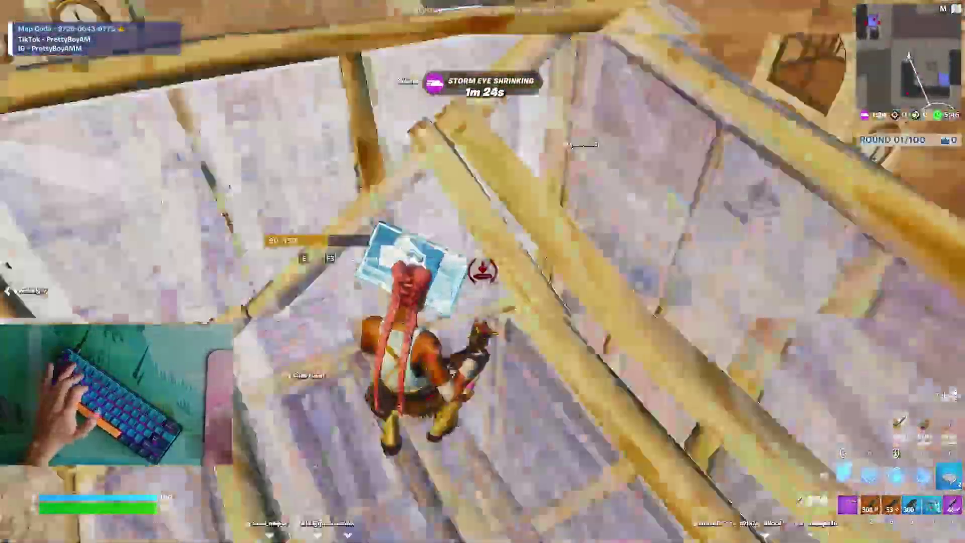
pyautogui.press('w')
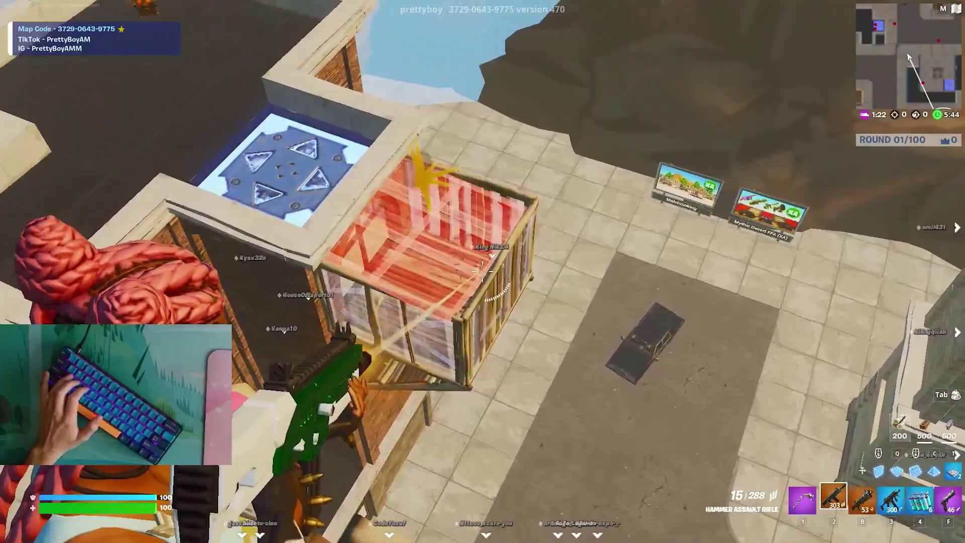
pyautogui.click(483, 271)
# Place a trap and wooden walls, switch to the STINGER SMG, and eliminate an enemy.
pyautogui.press('w')
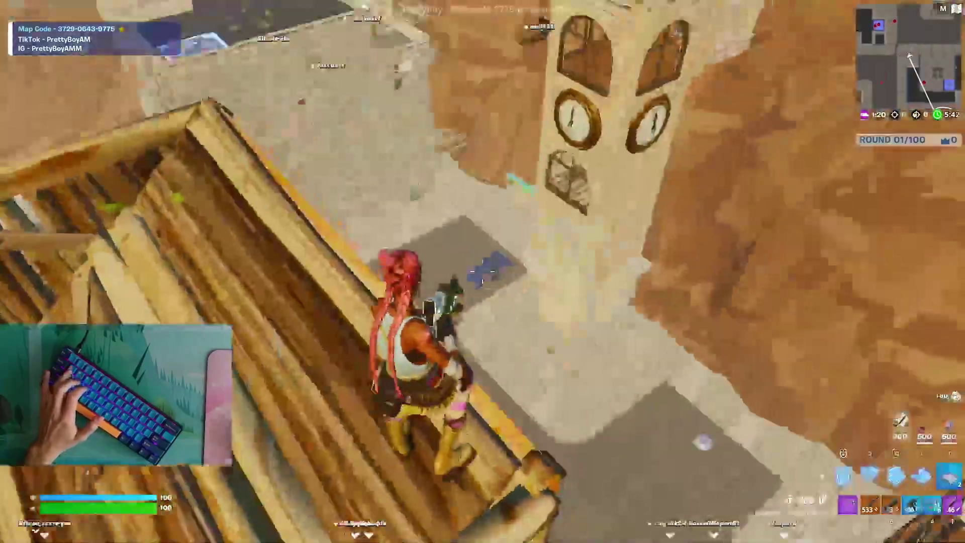
pyautogui.press('q')
pyautogui.click(482, 271)
pyautogui.press('b')
pyautogui.press('w')
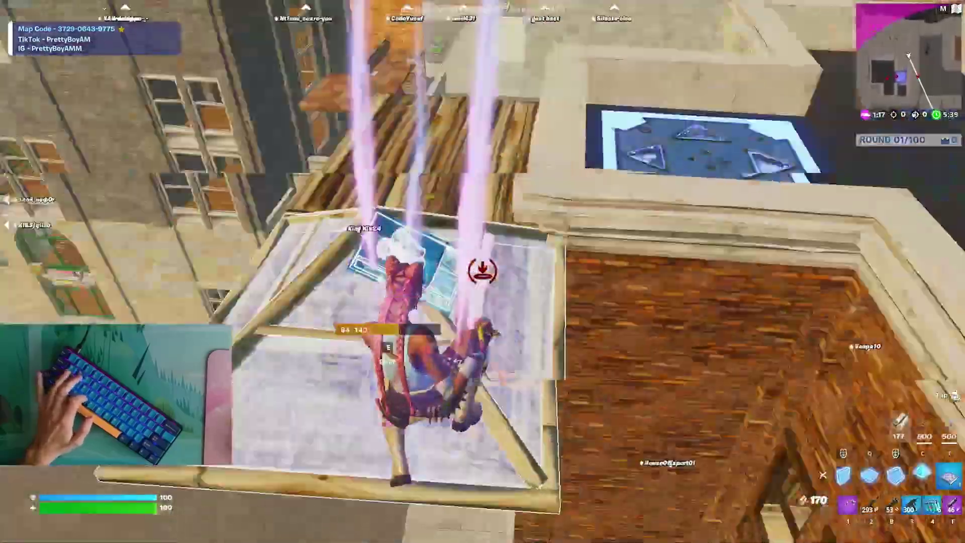
pyautogui.click(483, 272)
pyautogui.press('1')
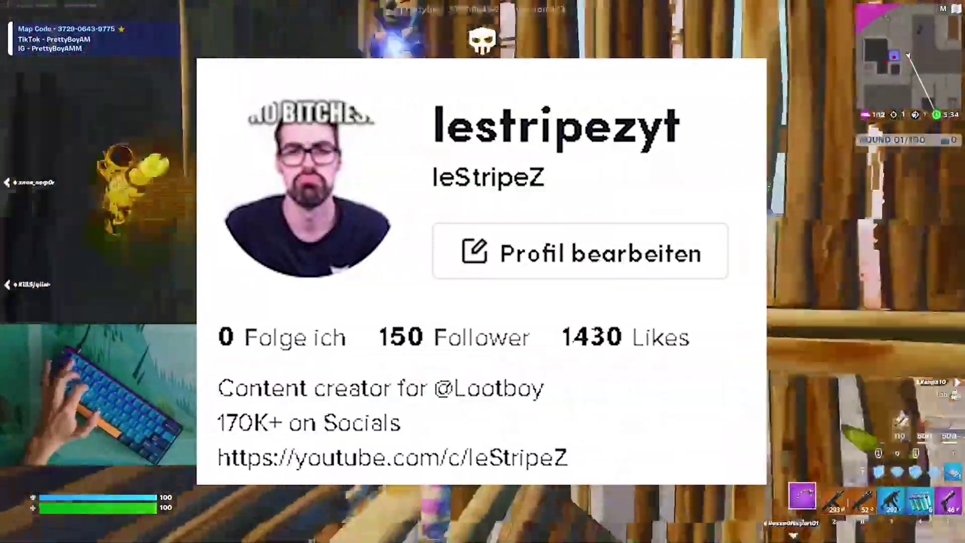
pyautogui.press('1')
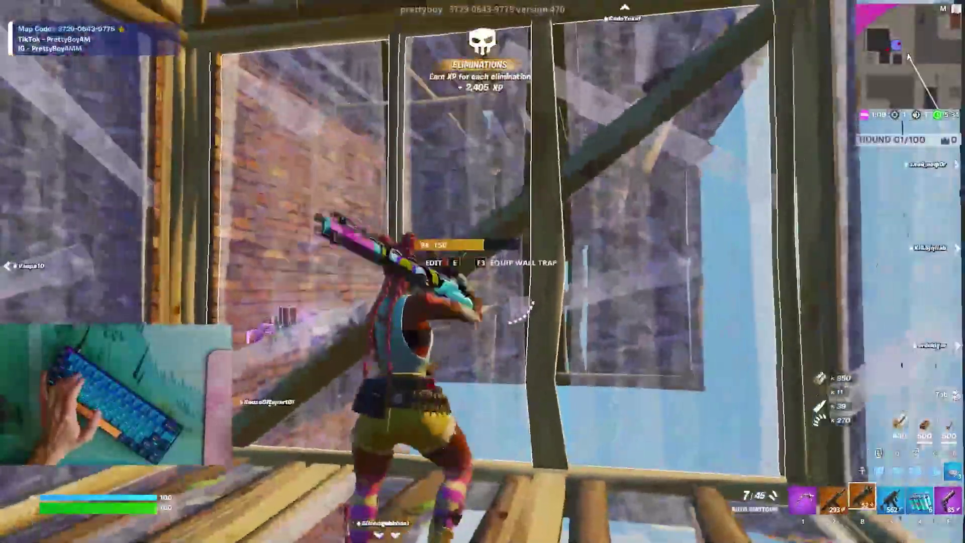
pyautogui.click(482, 272)
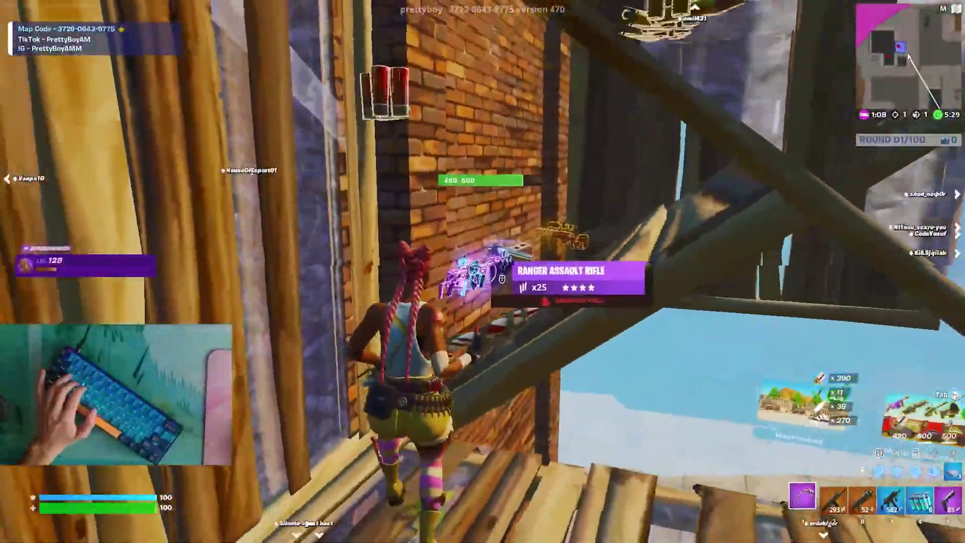
pyautogui.click(483, 272)
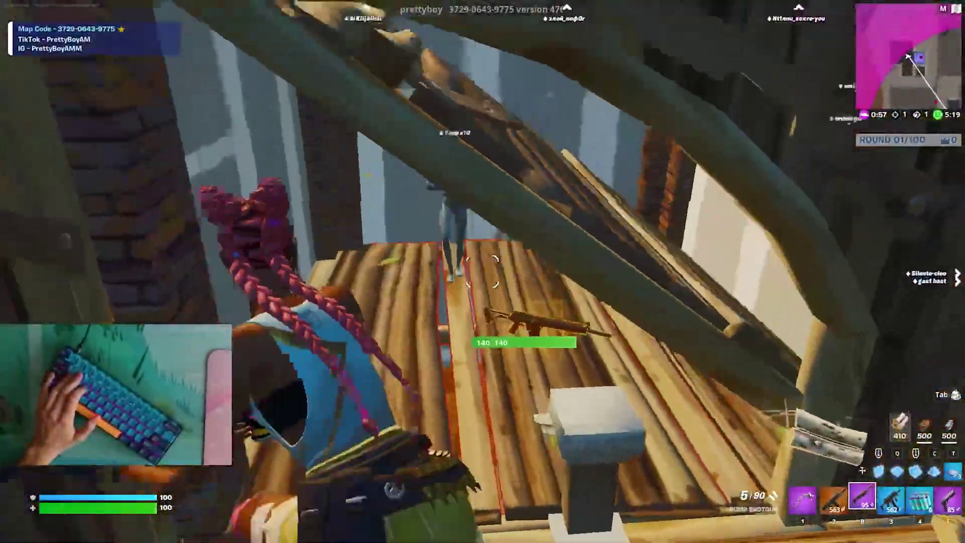
pyautogui.click(482, 272)
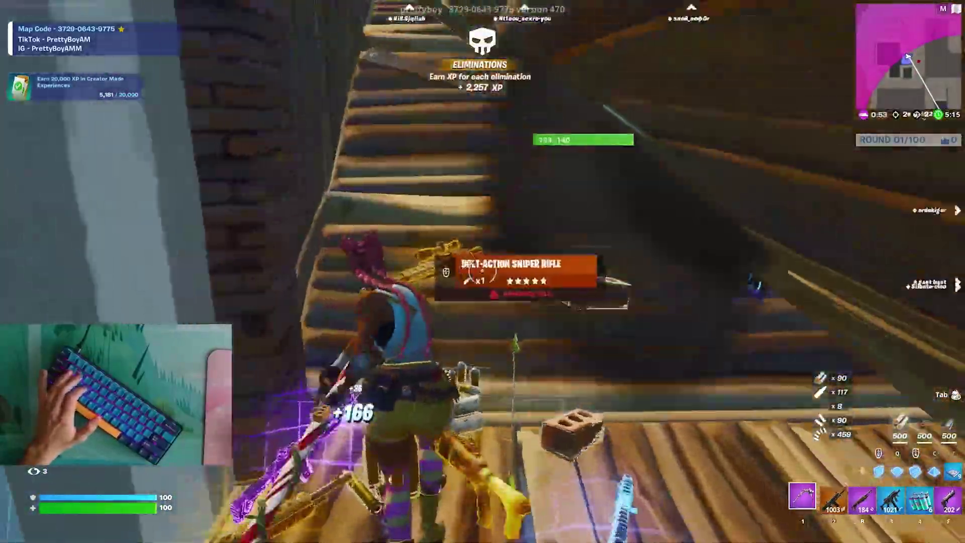
pyautogui.press('q')
pyautogui.click(482, 271)
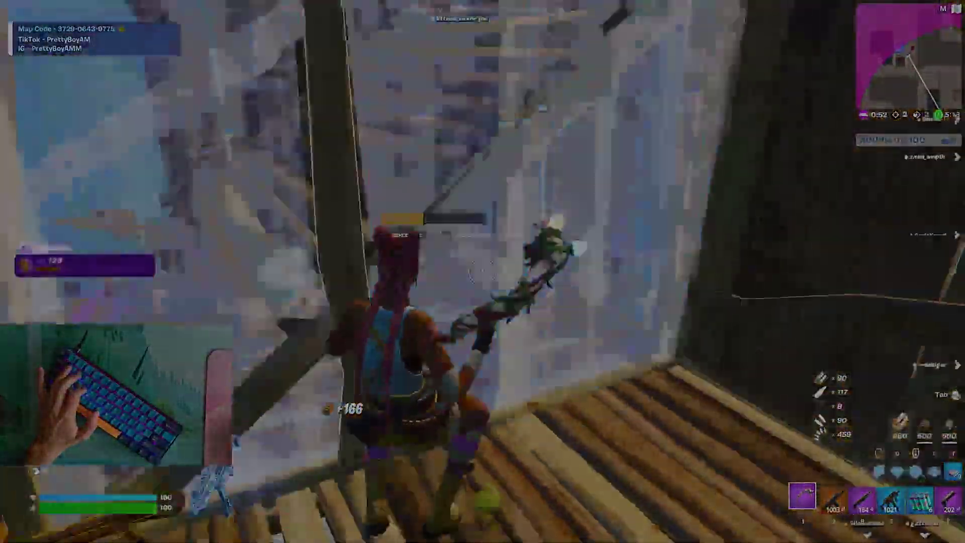